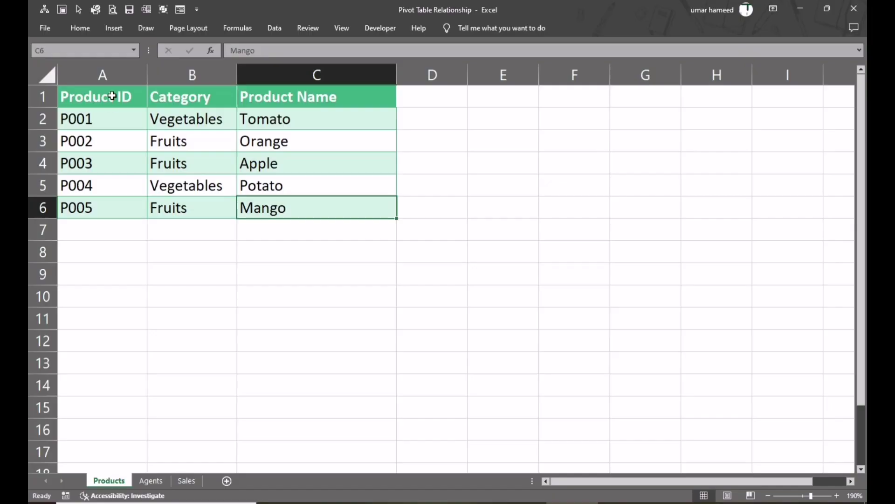
Examine the Products table's IDs, categories and names and the Agents table's IDs, regions and names.
drag(112, 98, 256, 217)
click(159, 485)
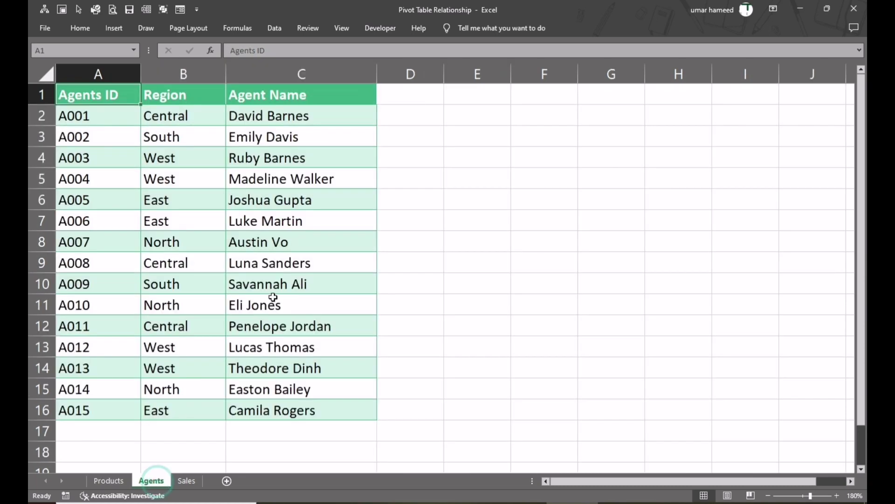
drag(82, 116, 325, 408)
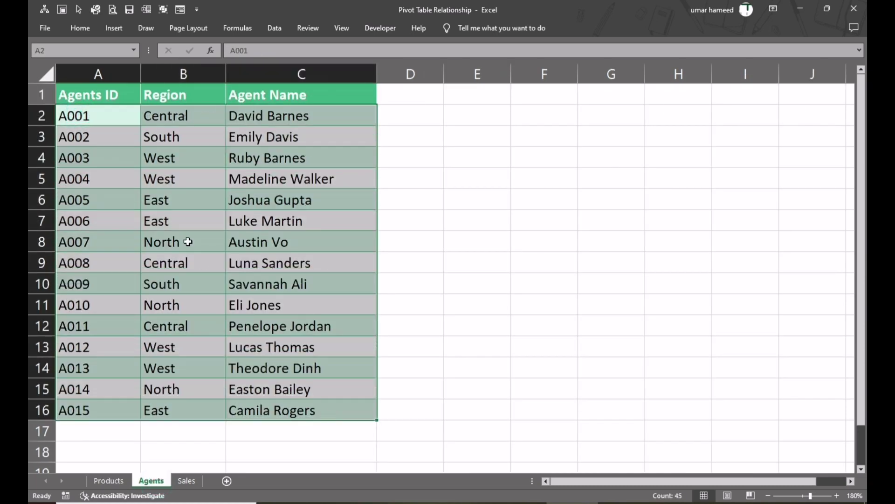
drag(113, 113, 169, 409)
click(109, 480)
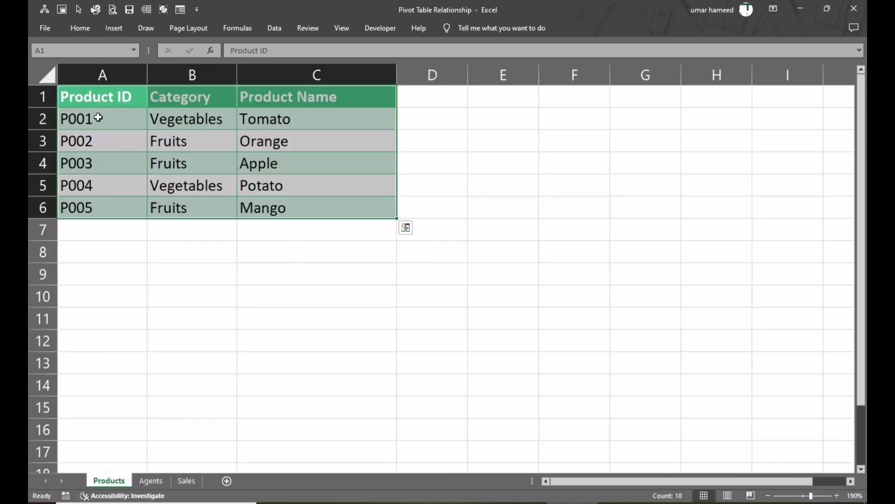
drag(96, 118, 118, 203)
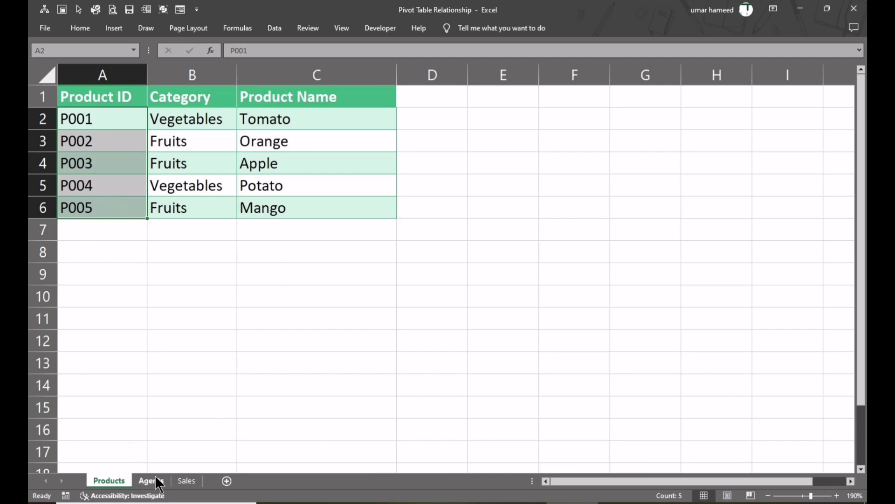
click(157, 480)
Examine the Sales table's Sales ID, Product ID and Agents ID columns and scan its records.
click(185, 481)
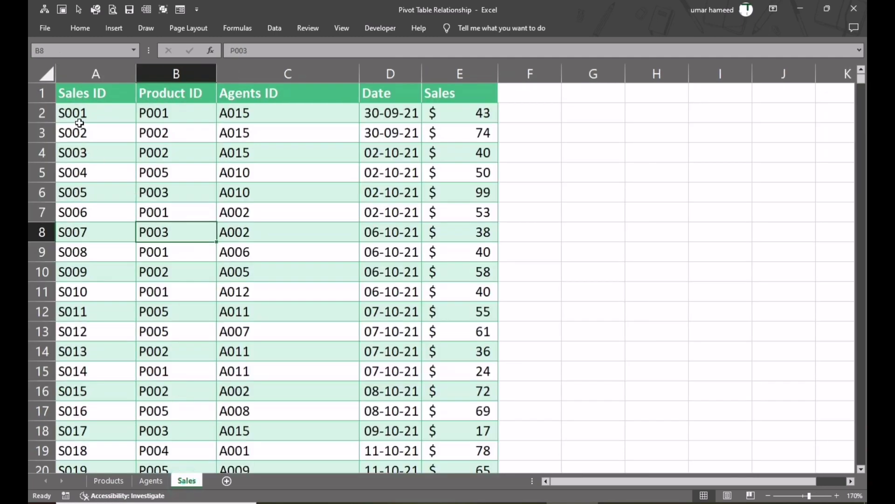
drag(89, 112, 88, 286)
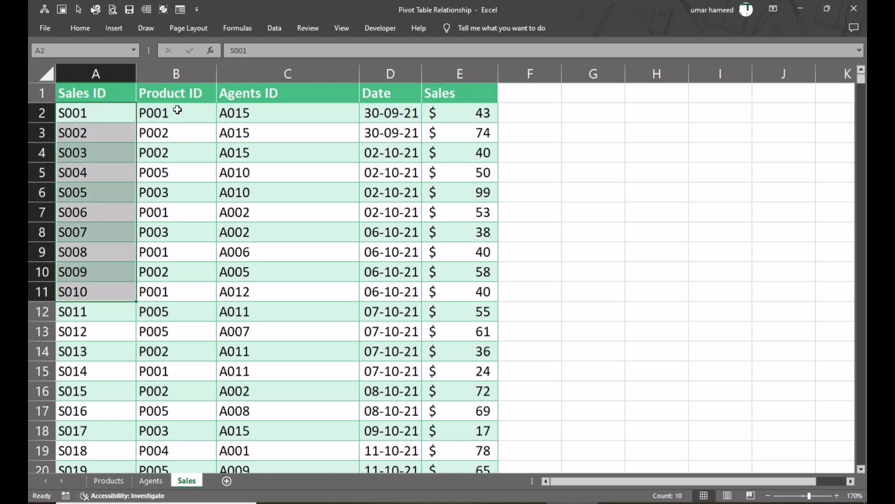
drag(176, 112, 176, 242)
scroll(176, 242, down, 6)
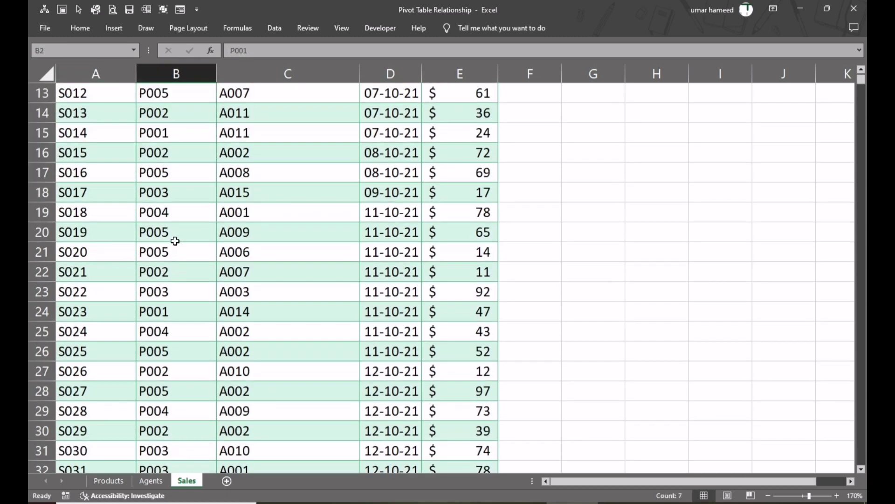
scroll(176, 242, up, 6)
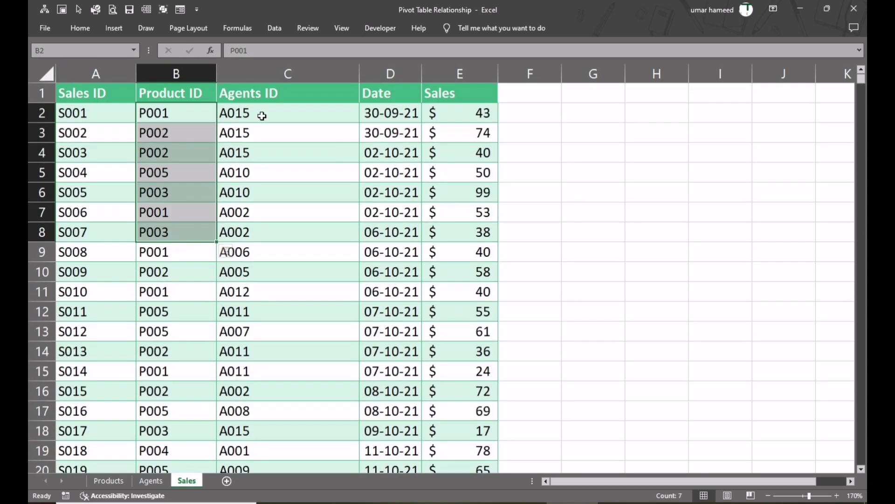
drag(259, 114, 261, 282)
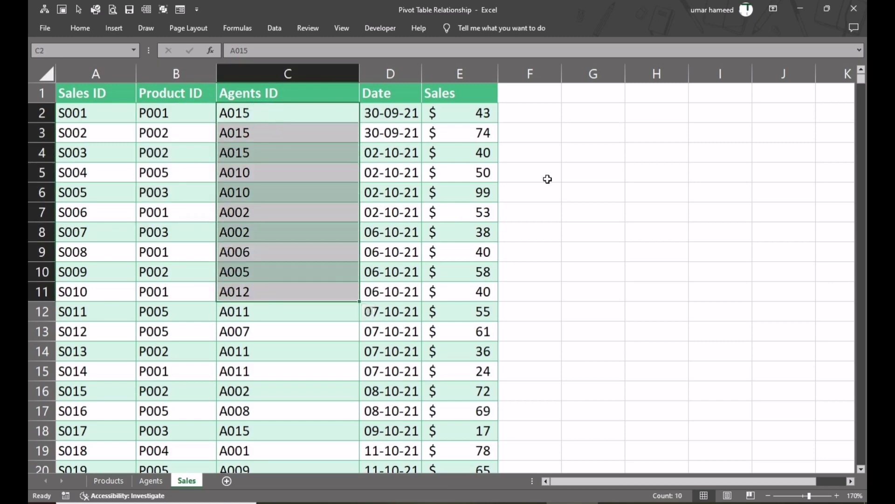
click(193, 167)
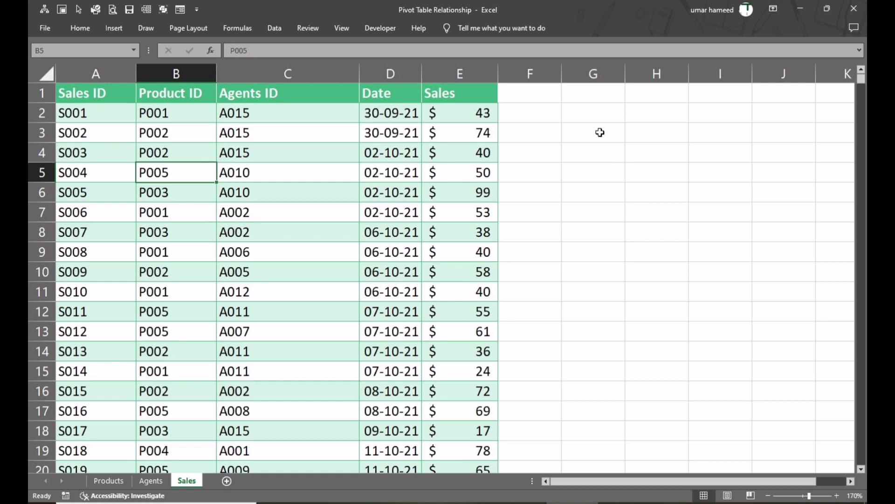
scroll(305, 242, down, 6)
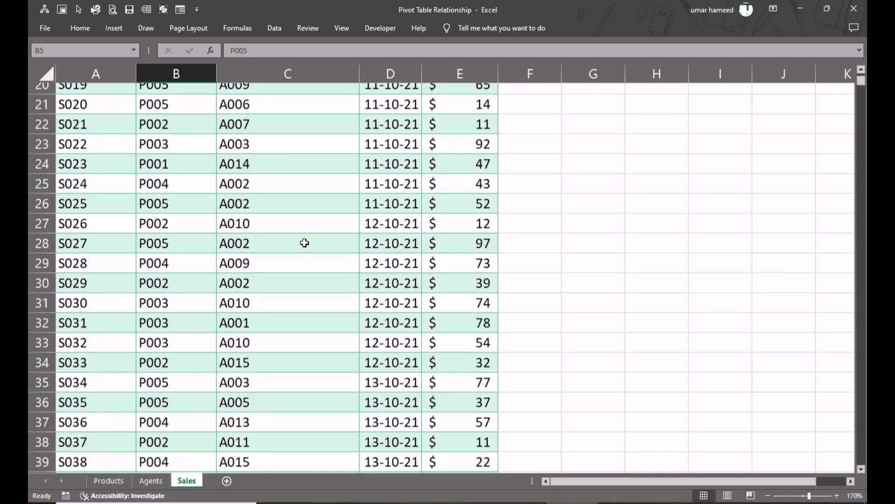
scroll(305, 243, up, 6)
Insert a PivotTable from the Sales table range on a new worksheet, adding the data to the Data Model.
key(Right)
key(alt+n)
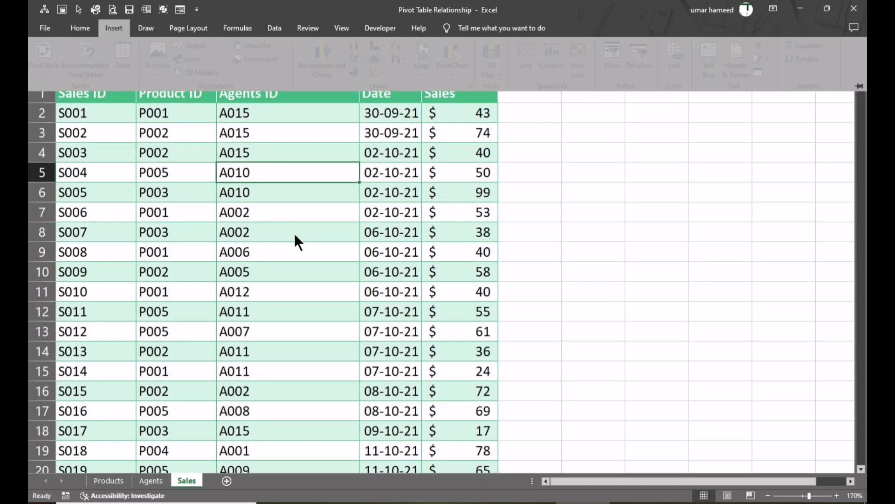
key(v)
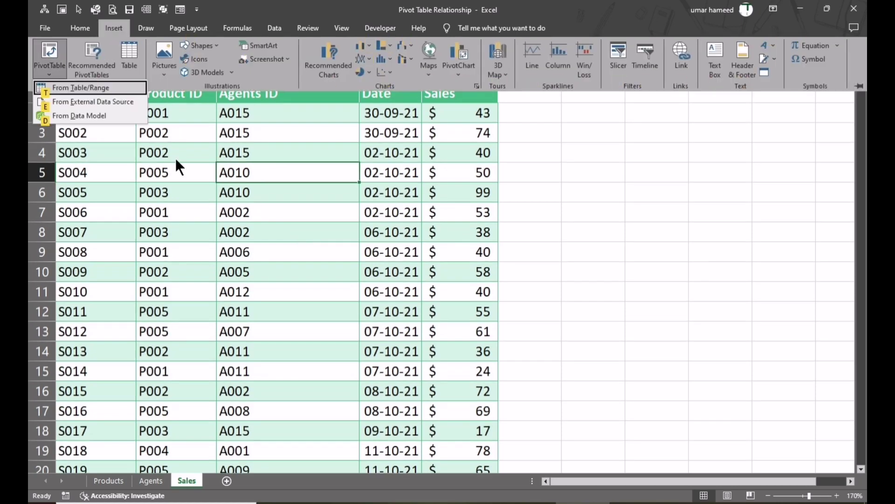
key(t)
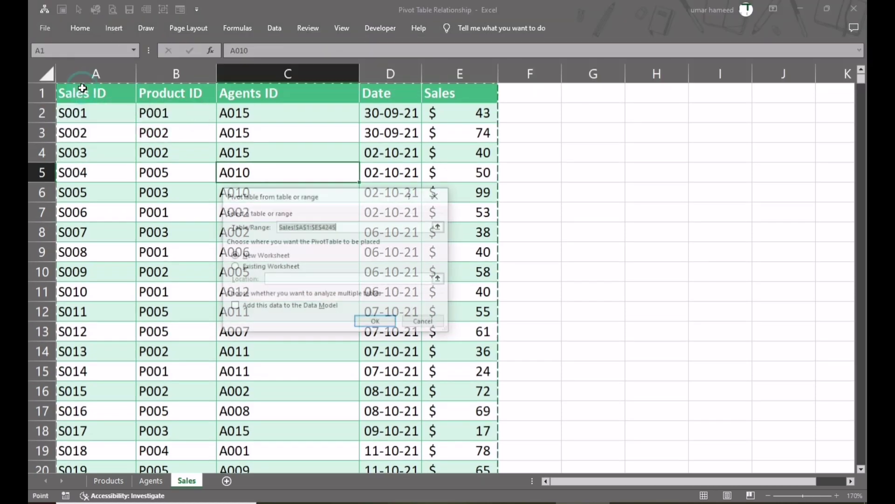
click(258, 307)
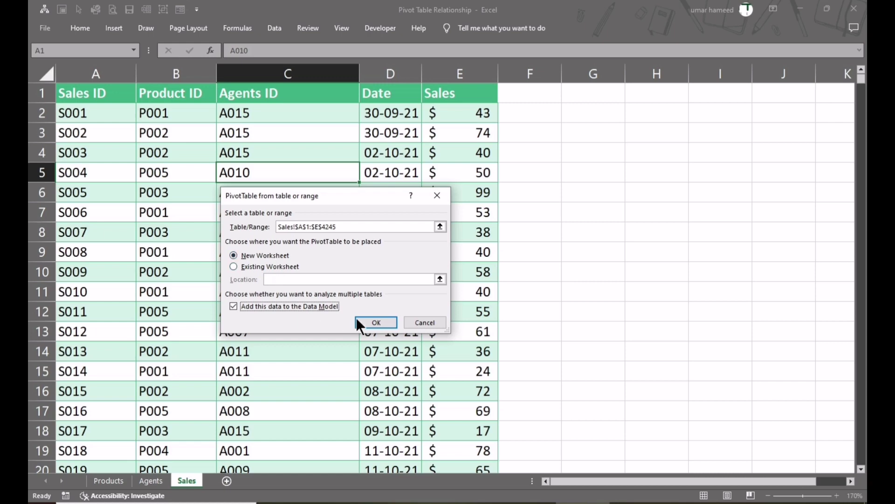
click(372, 322)
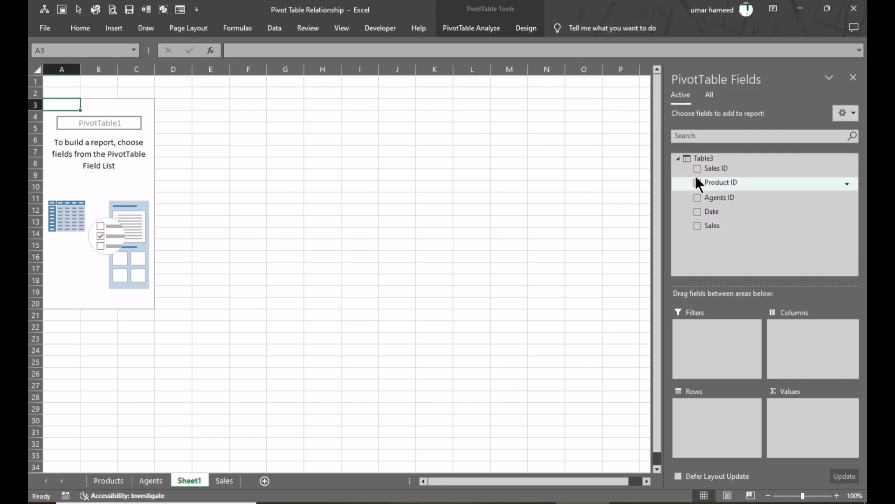
List all workbook tables in the PivotTable fields and expand Table1, Table2 and Table3.
click(711, 96)
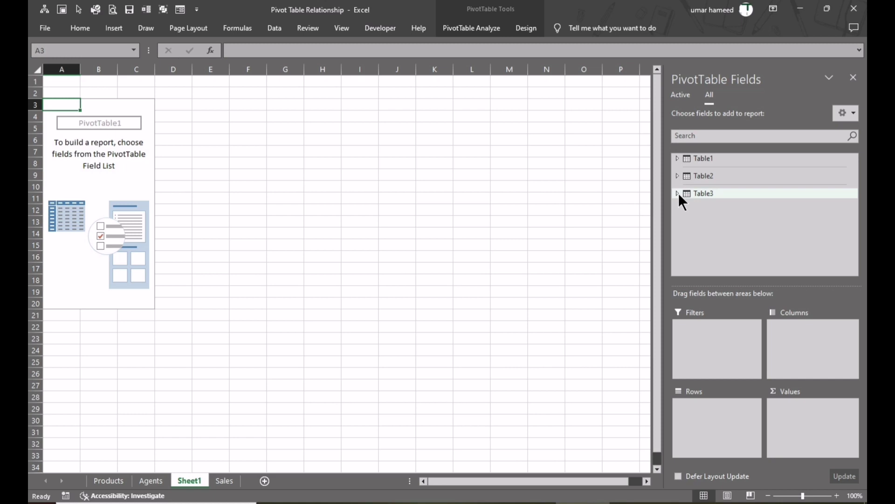
click(677, 158)
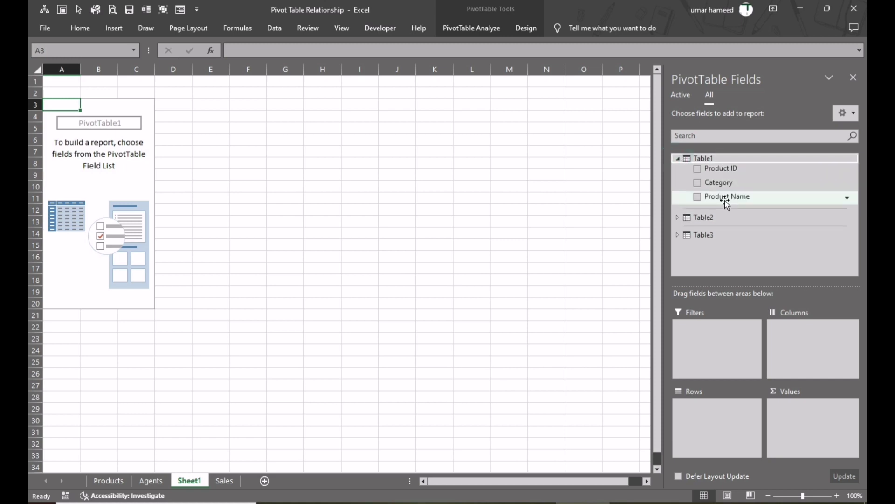
click(678, 216)
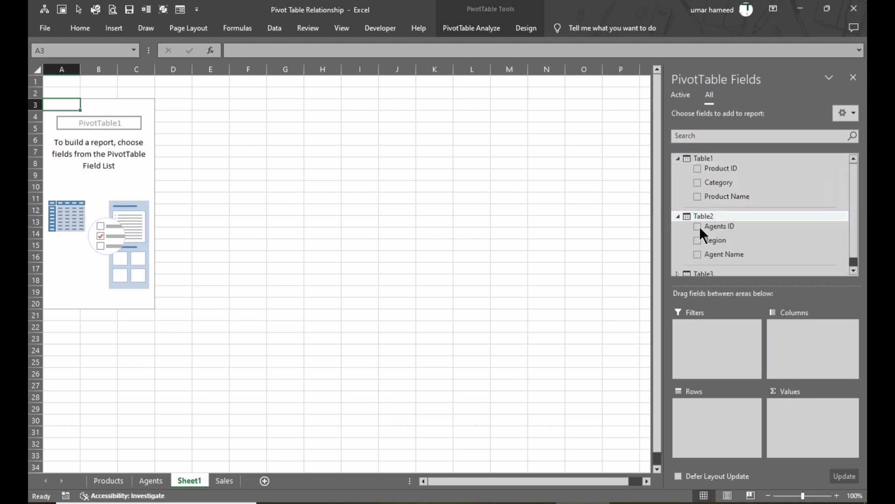
scroll(740, 252, down, 1)
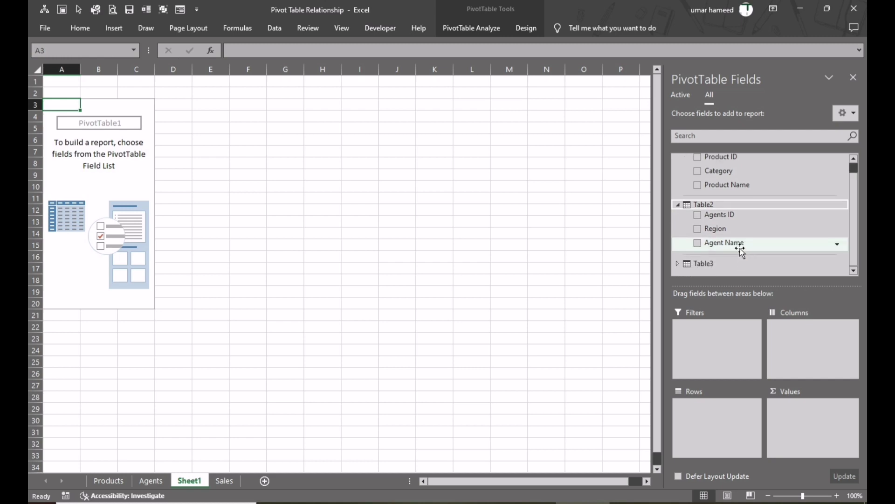
click(677, 263)
scroll(754, 220, down, 1)
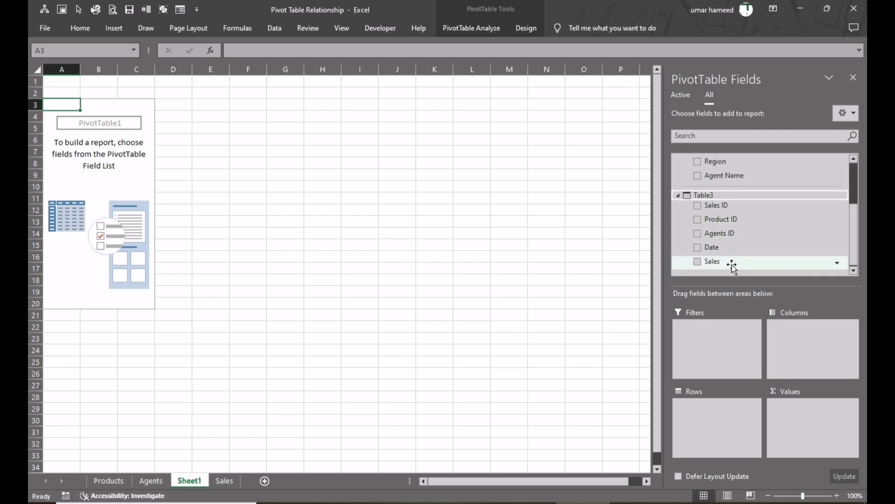
Add Product Name from Table1 to the PivotTable rows and Sales from Table3 to the values.
scroll(742, 219, up, 2)
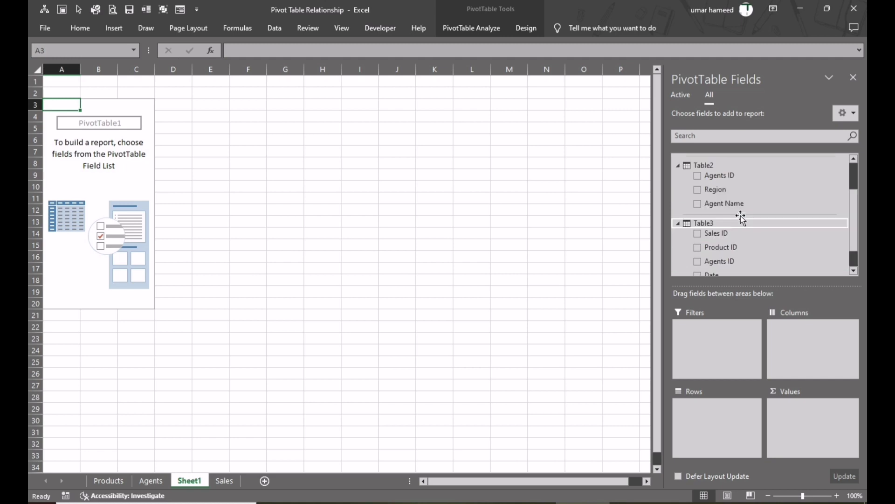
scroll(741, 218, up, 1)
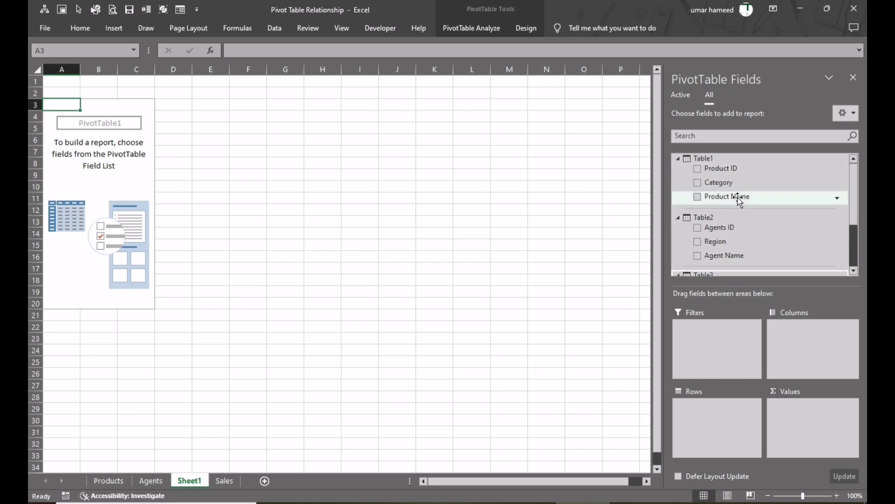
drag(744, 196, 721, 410)
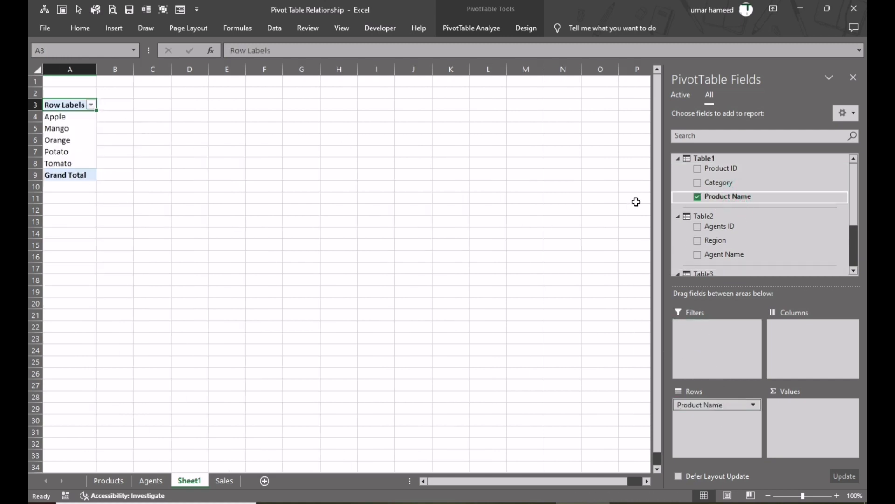
scroll(704, 198, down, 2)
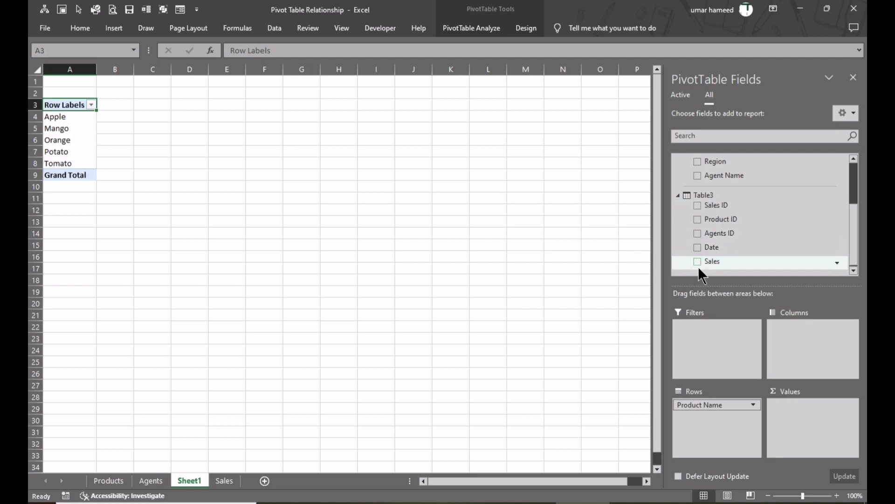
drag(706, 261, 798, 410)
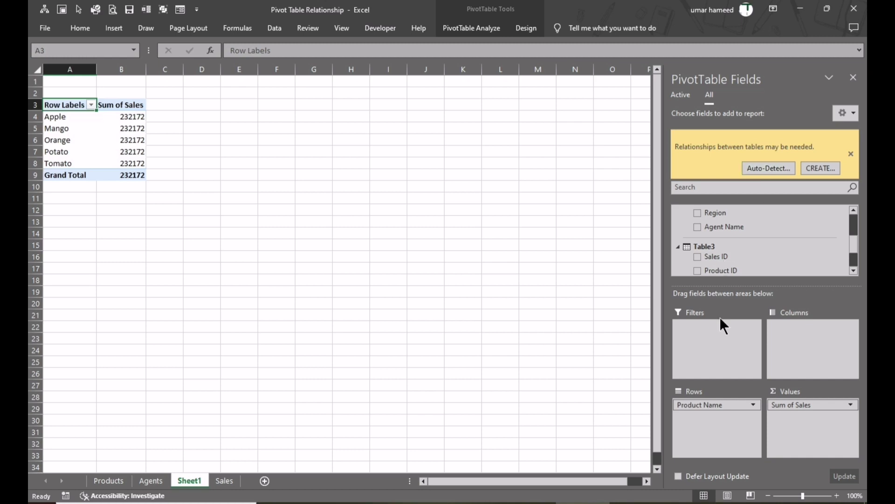
Add Agent Name from Table2 to the PivotTable rows below Product Name.
scroll(732, 307, up, 3)
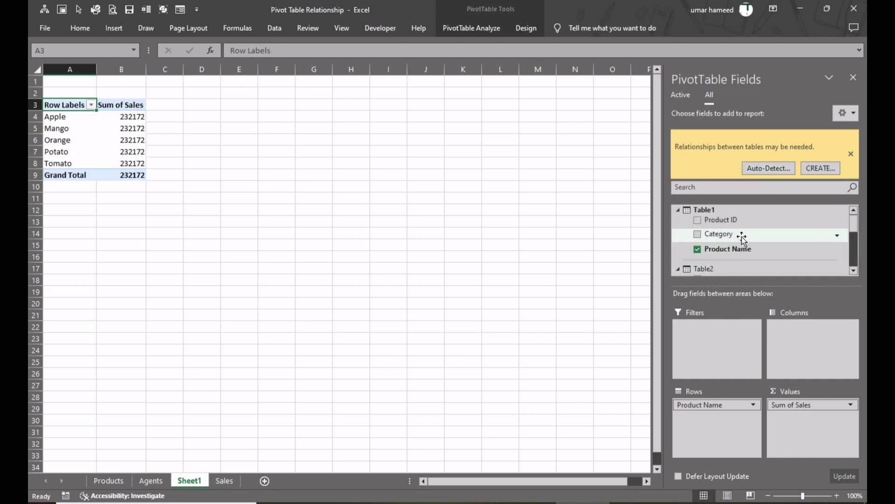
scroll(740, 236, down, 3)
scroll(741, 237, down, 3)
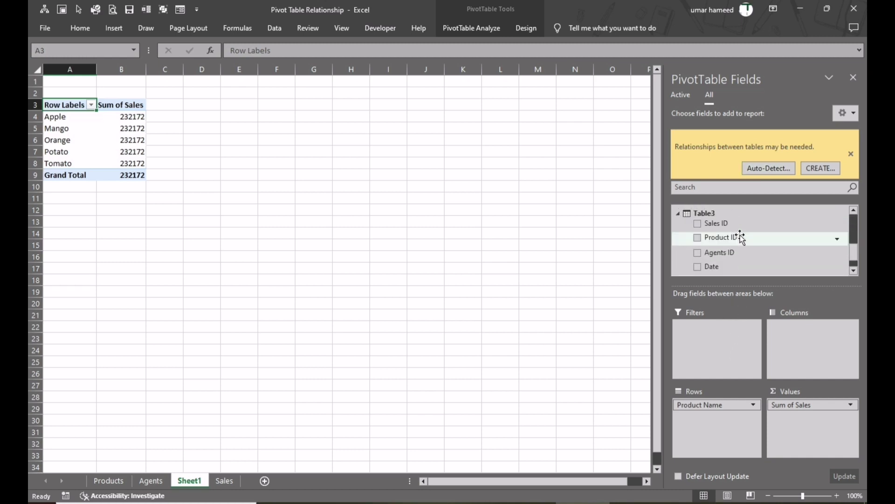
scroll(779, 248, down, 1)
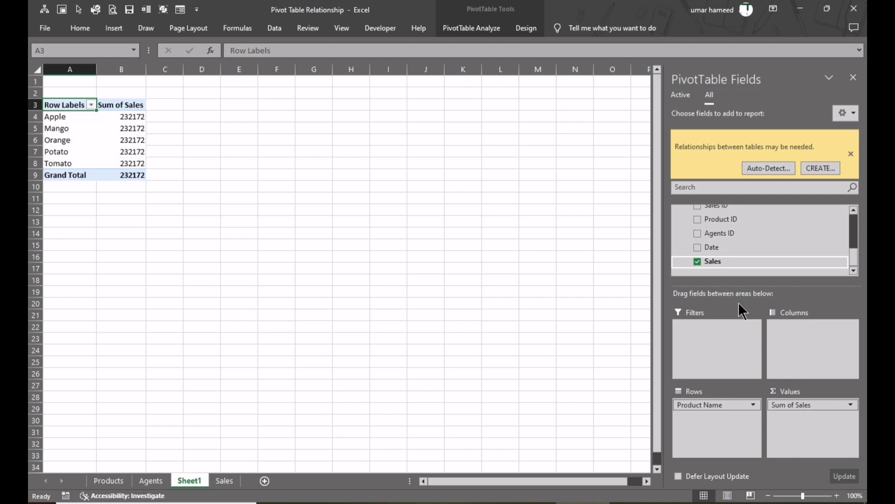
scroll(779, 233, up, 5)
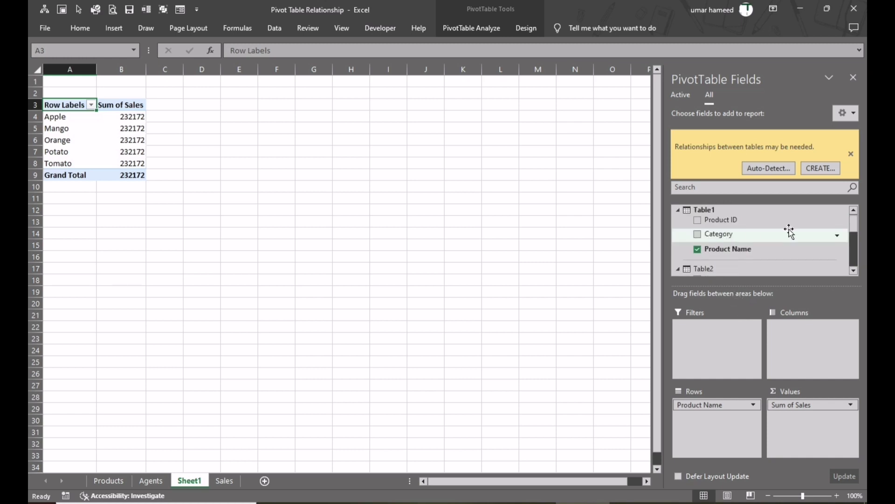
scroll(760, 237, down, 3)
drag(727, 251, 735, 426)
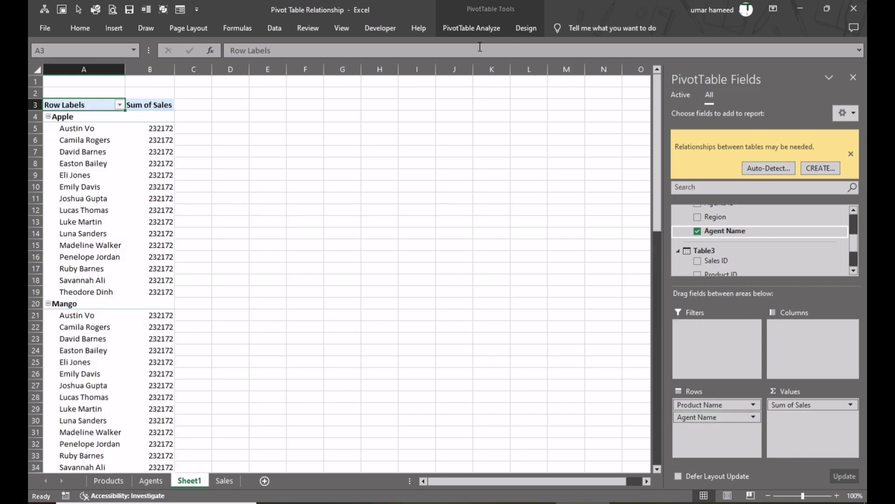
Show the PivotTable in tabular form and repeat all item labels.
click(515, 27)
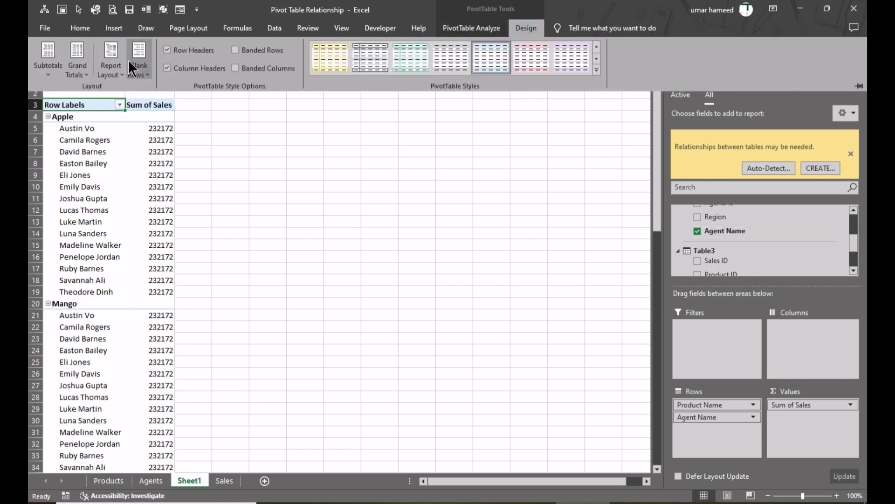
click(121, 71)
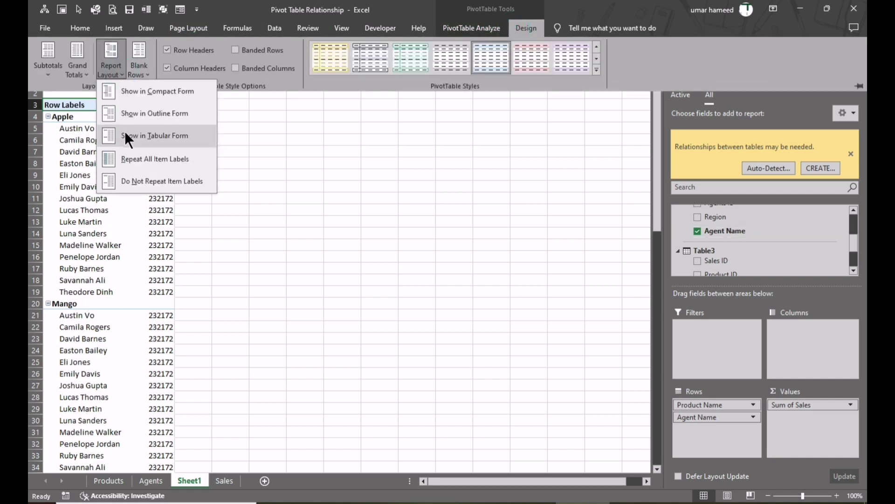
click(143, 135)
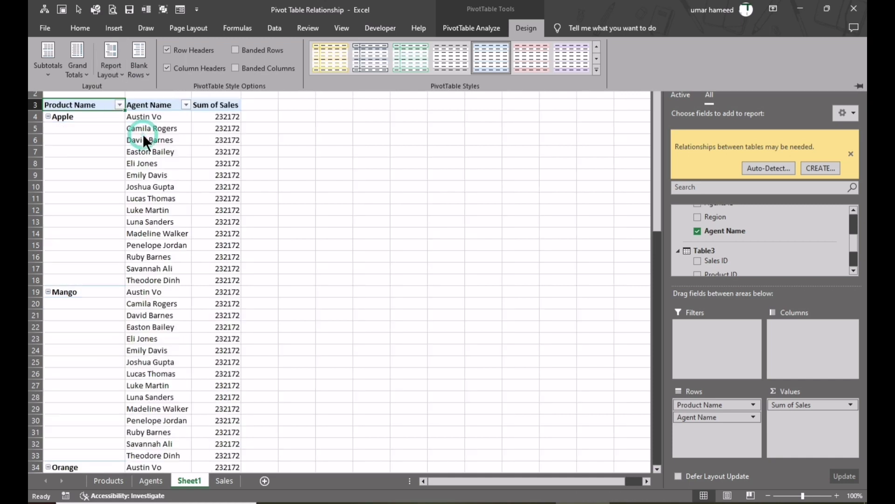
click(116, 70)
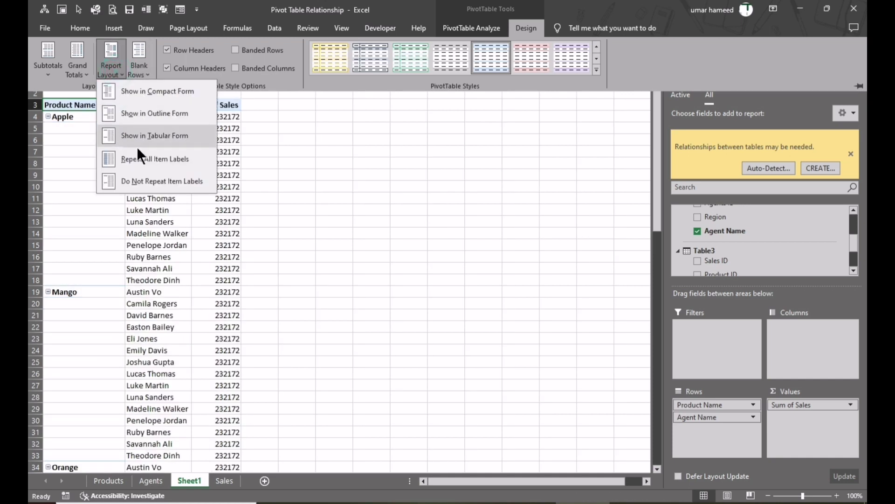
click(142, 156)
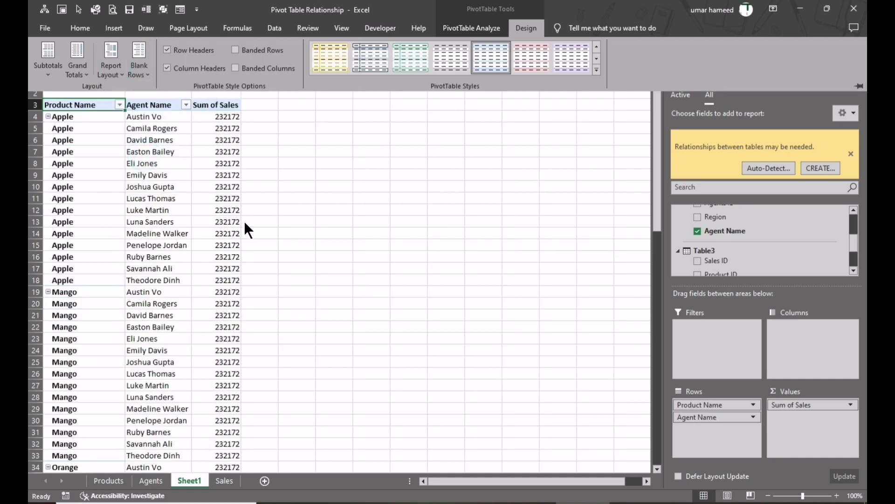
Examine the Sum of Sales values at 150% zoom for the agents listed under each product.
click(837, 496)
click(838, 496)
click(838, 495)
click(838, 495)
click(837, 495)
click(838, 495)
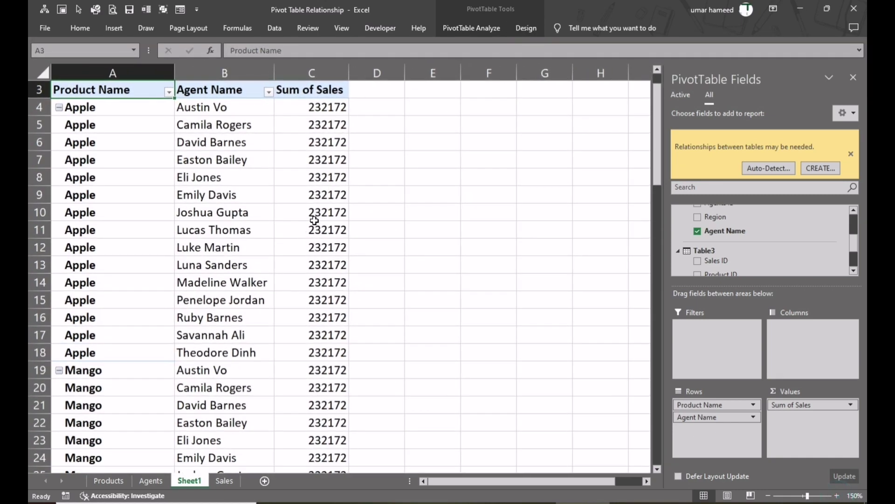
scroll(314, 220, up, 1)
drag(340, 142, 339, 214)
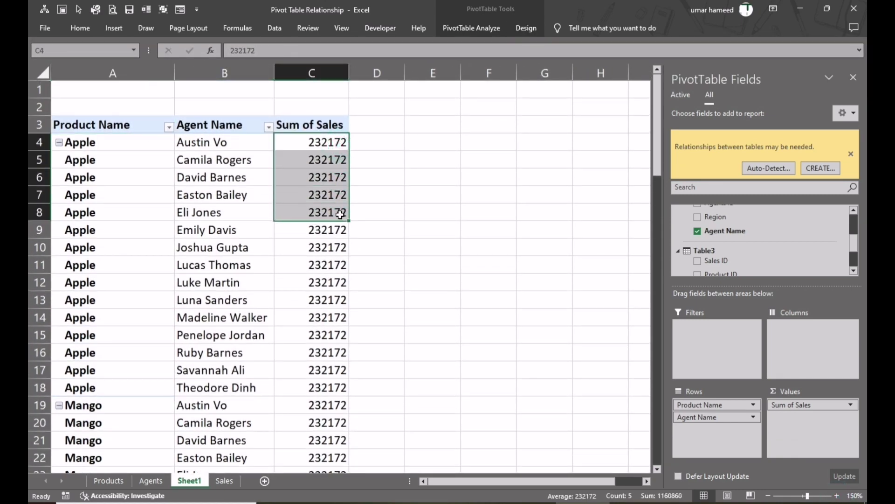
mouse_move(340, 214)
scroll(216, 225, down, 4)
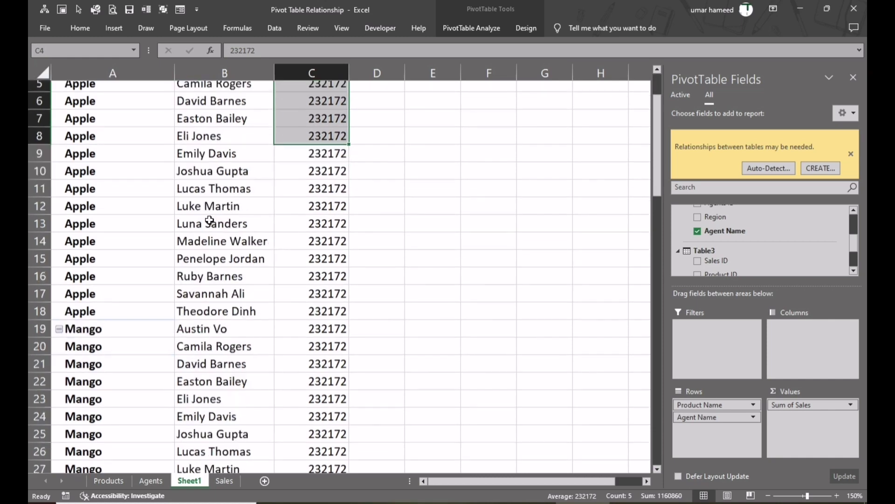
scroll(210, 217, up, 4)
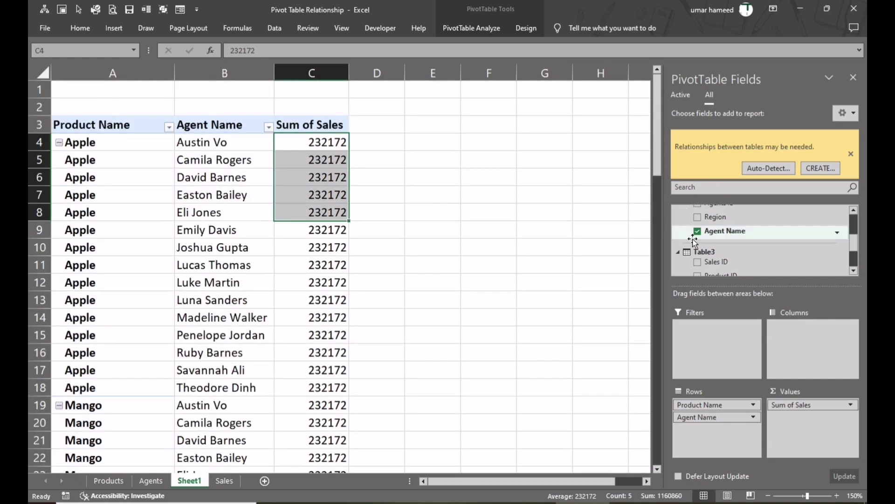
Auto-detect and create the relationships between the PivotTable's source tables.
click(771, 169)
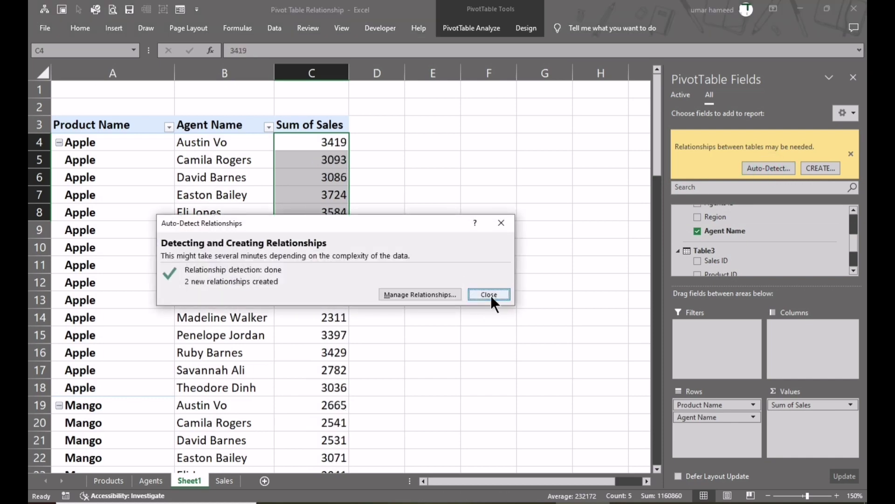
click(489, 295)
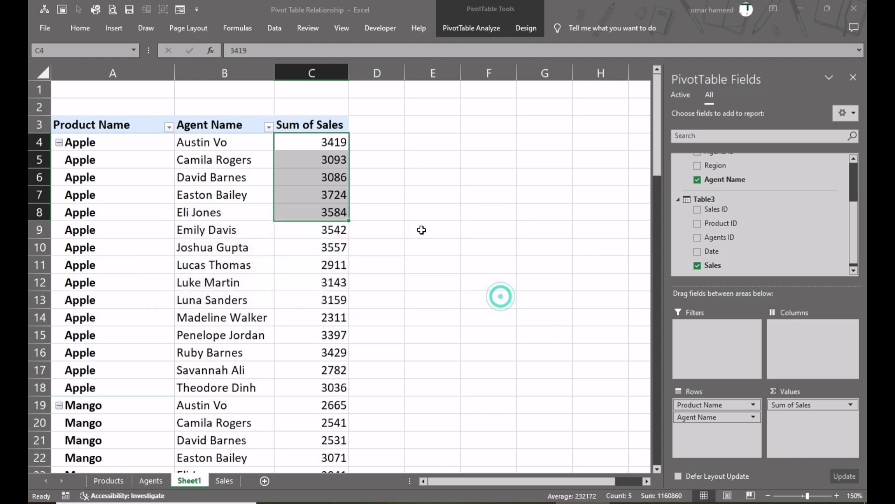
Format all Sum of Sales values, including the grand total, as currency with the $ symbol and 0 decimal places.
click(323, 142)
key(ctrl+shift+Down)
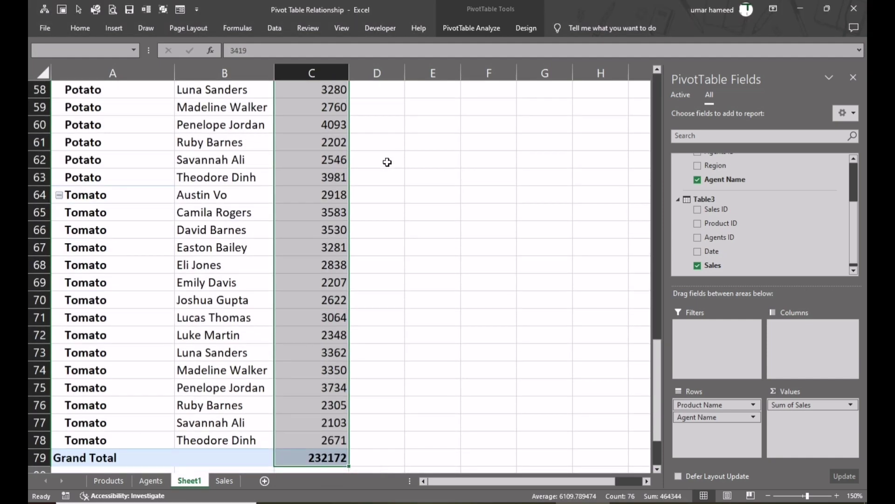
right_click(332, 125)
click(360, 181)
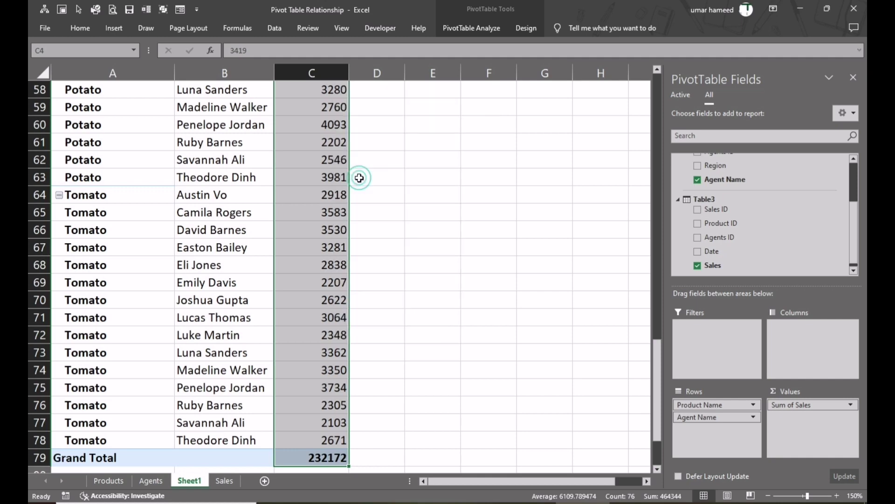
click(229, 97)
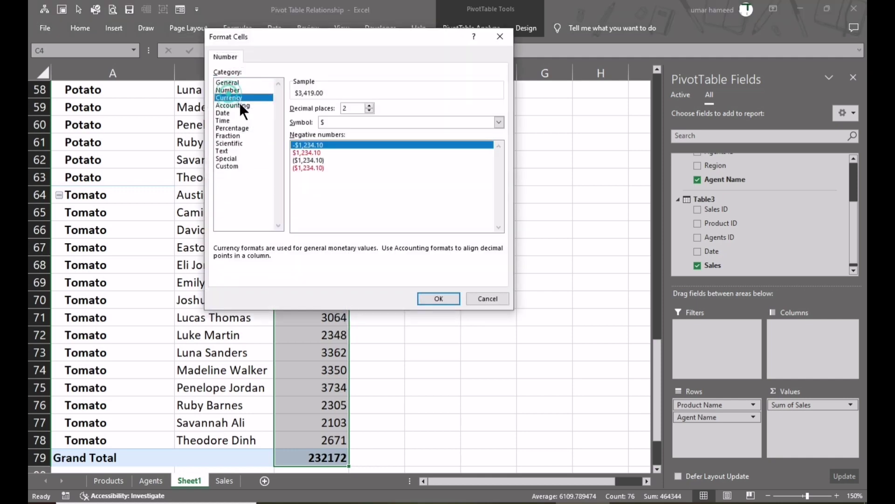
click(369, 110)
click(369, 111)
click(439, 298)
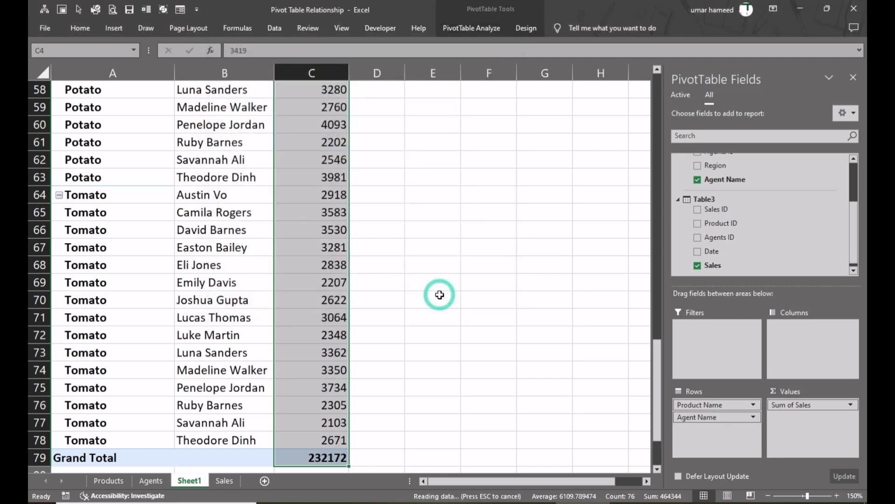
scroll(319, 217, up, 7)
scroll(319, 217, up, 12)
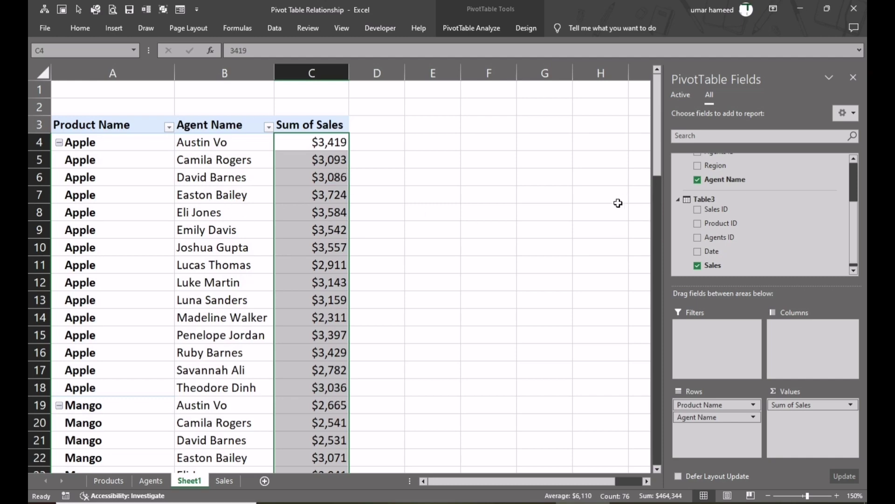
Add Category from Table1 to the PivotTable rows and remove Product Name and Agent Name.
scroll(703, 234, up, 2)
scroll(747, 238, up, 1)
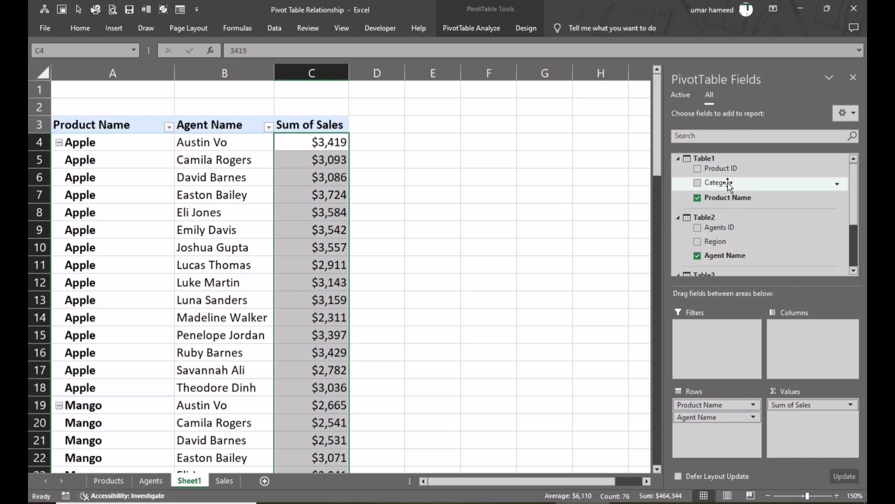
drag(728, 184, 699, 403)
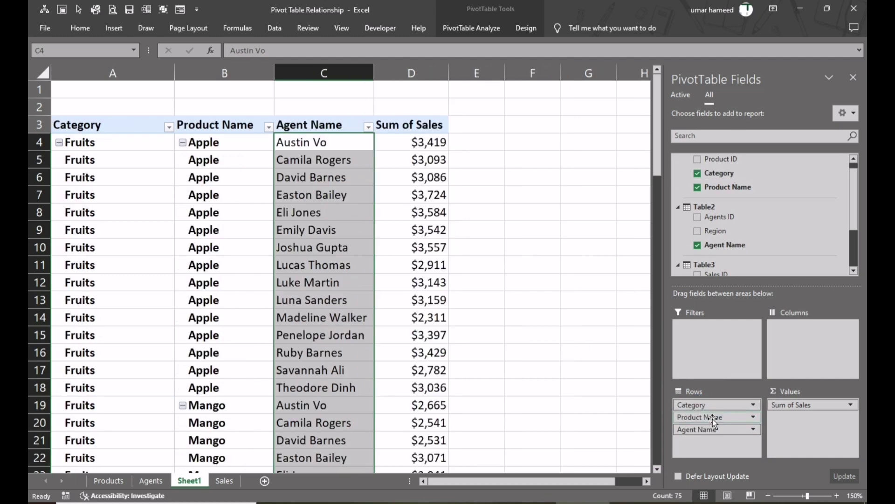
drag(713, 418, 623, 351)
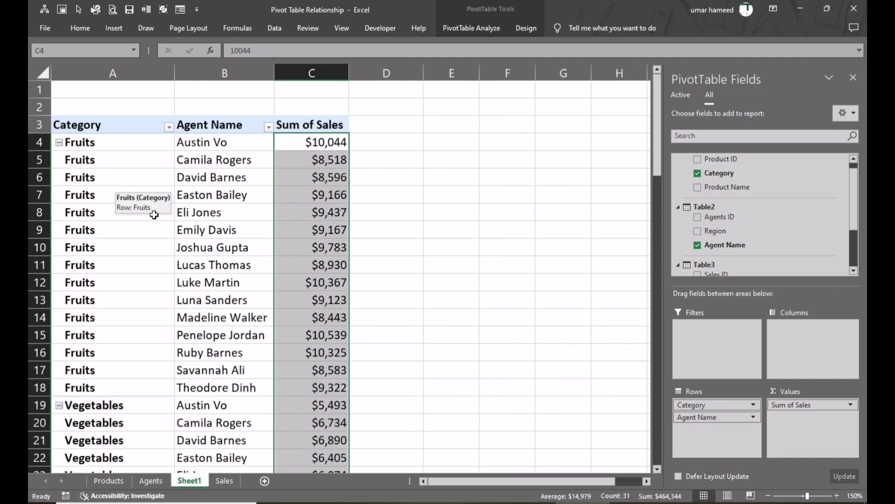
drag(697, 417, 587, 341)
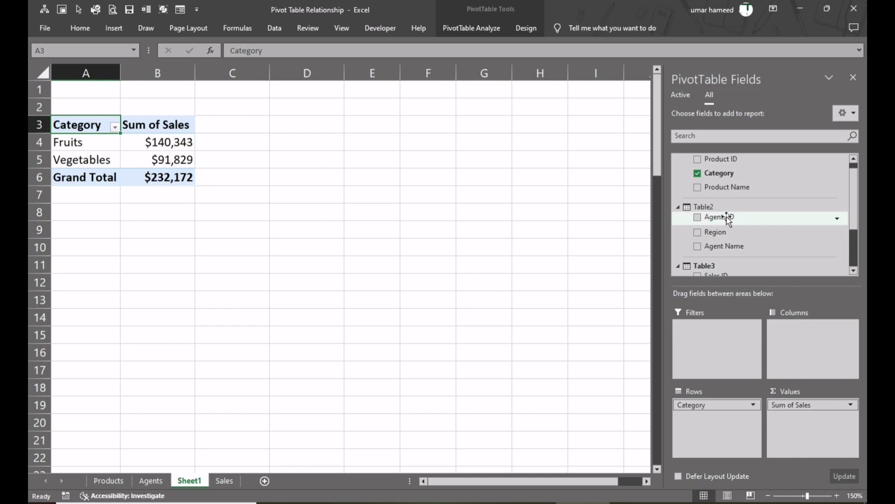
Add Agents ID from Table2 to the PivotTable columns and replace it with Region.
drag(728, 219, 796, 365)
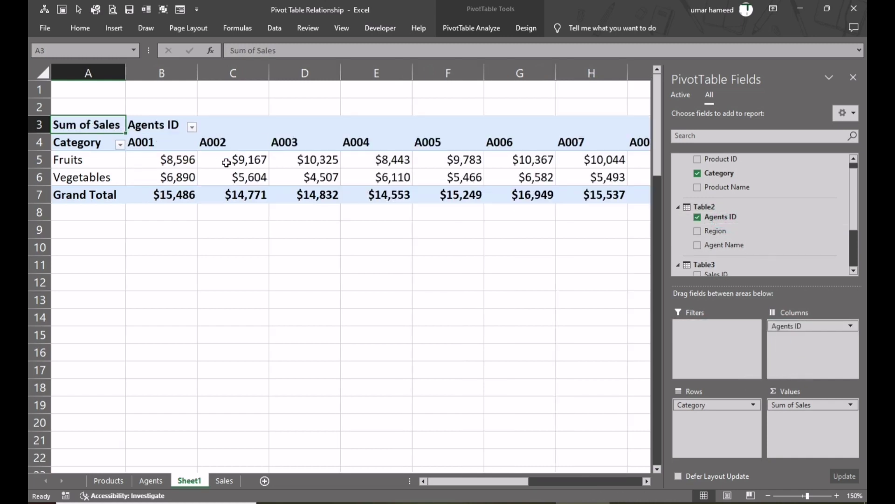
drag(776, 326, 798, 316)
drag(798, 341, 798, 342)
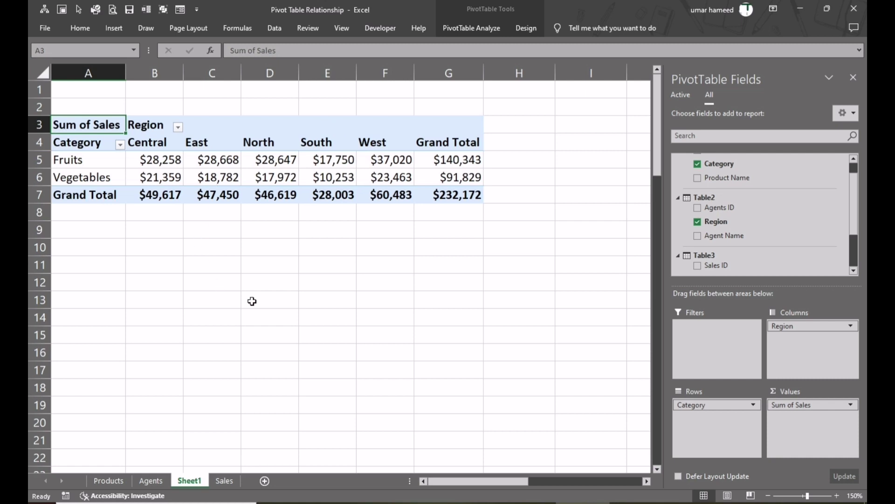
click(385, 229)
click(293, 176)
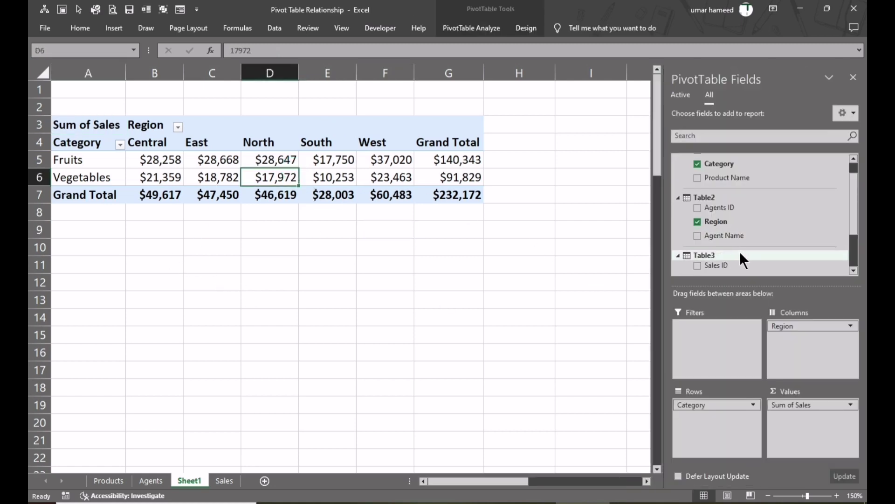
Add Sales ID from Table3 to the PivotTable rows above Category.
scroll(746, 231, down, 4)
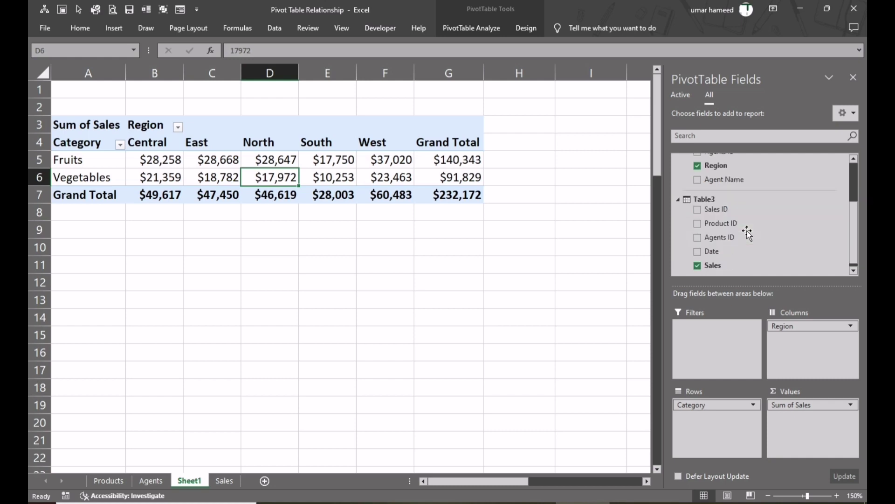
scroll(740, 240, down, 1)
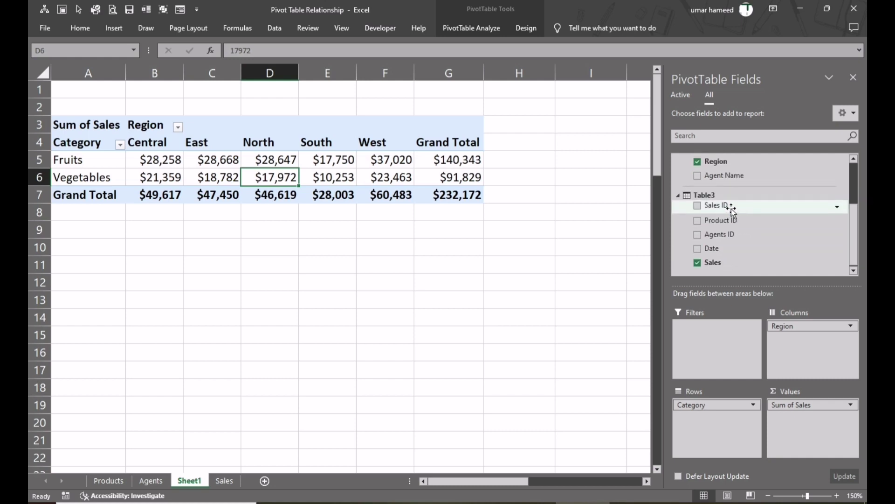
drag(721, 208, 720, 401)
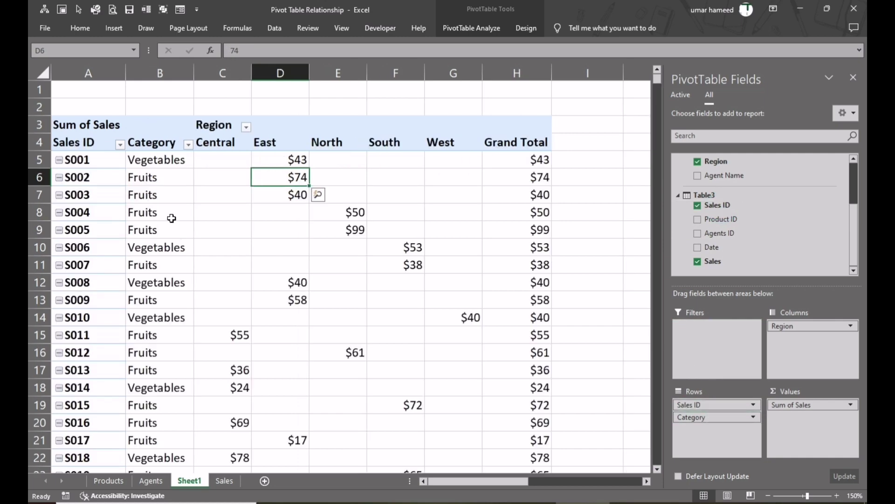
scroll(172, 216, down, 5)
scroll(172, 218, down, 2)
scroll(171, 217, up, 7)
Delete the Table3–Table2 relationship on Agents ID and the Table3–Table1 relationship on Product ID.
click(273, 26)
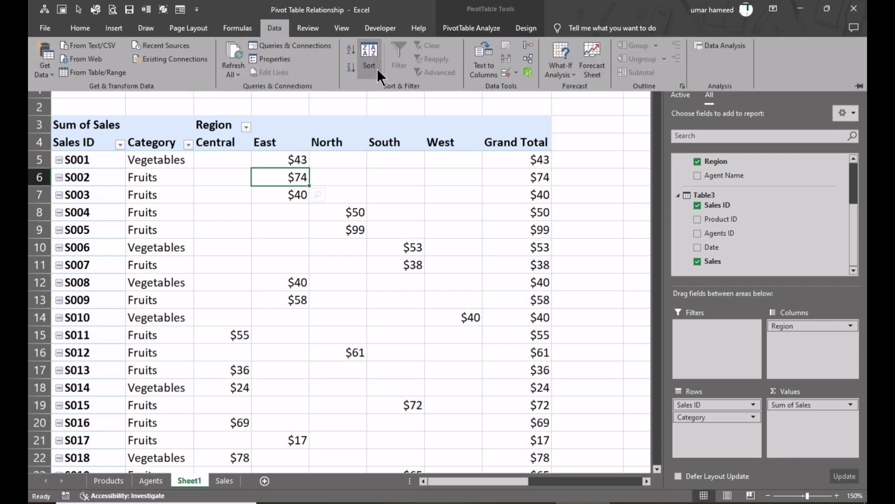
click(528, 57)
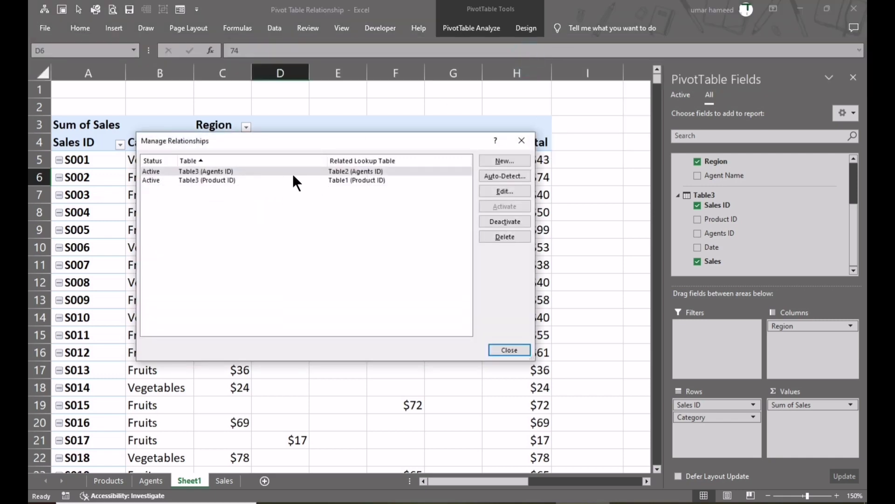
click(286, 172)
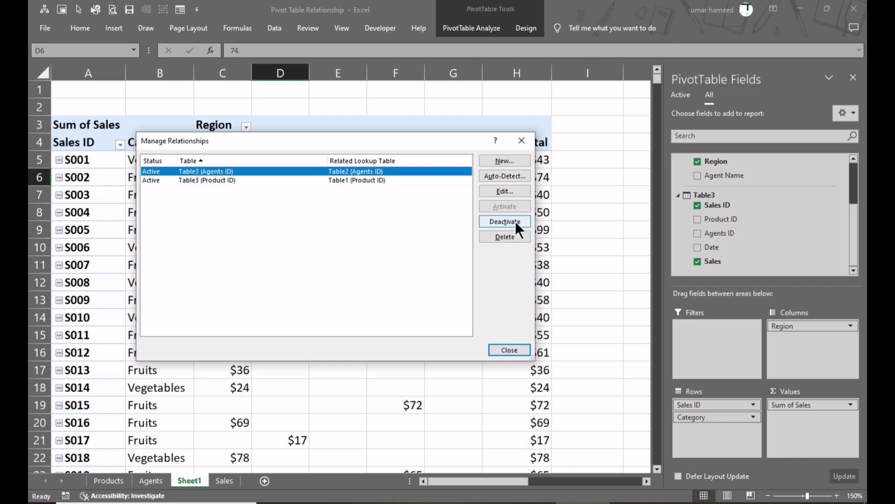
click(513, 235)
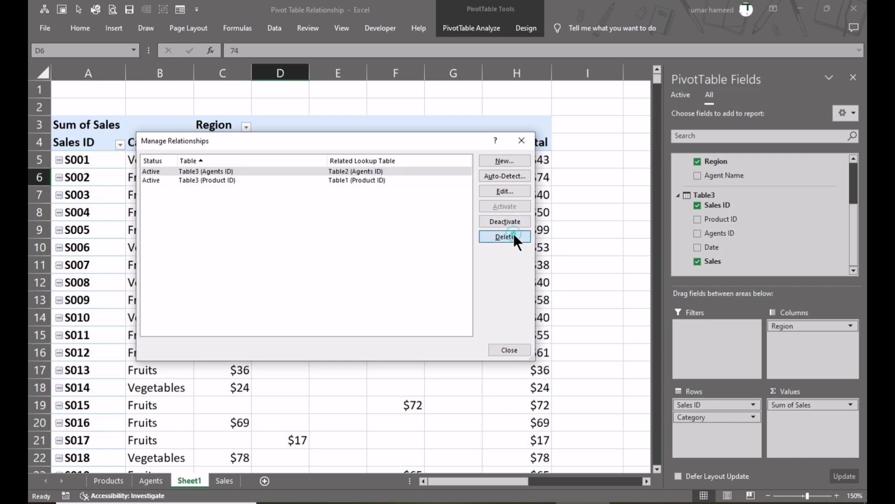
click(428, 290)
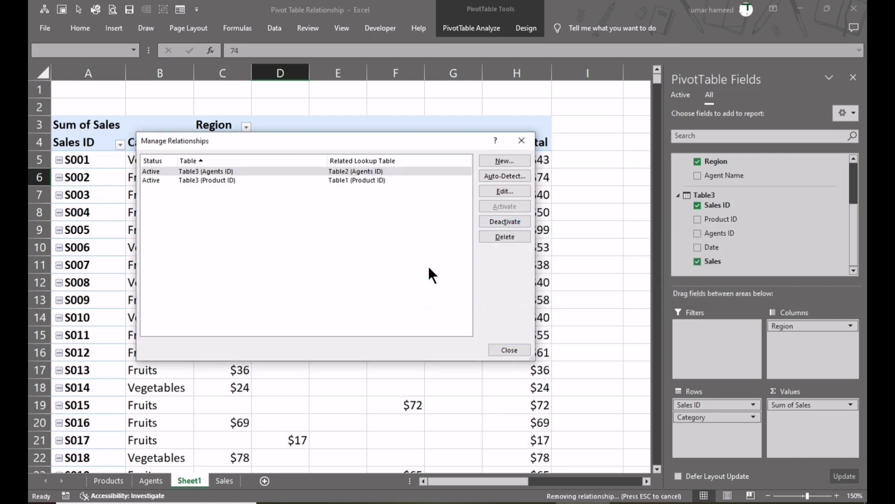
click(340, 171)
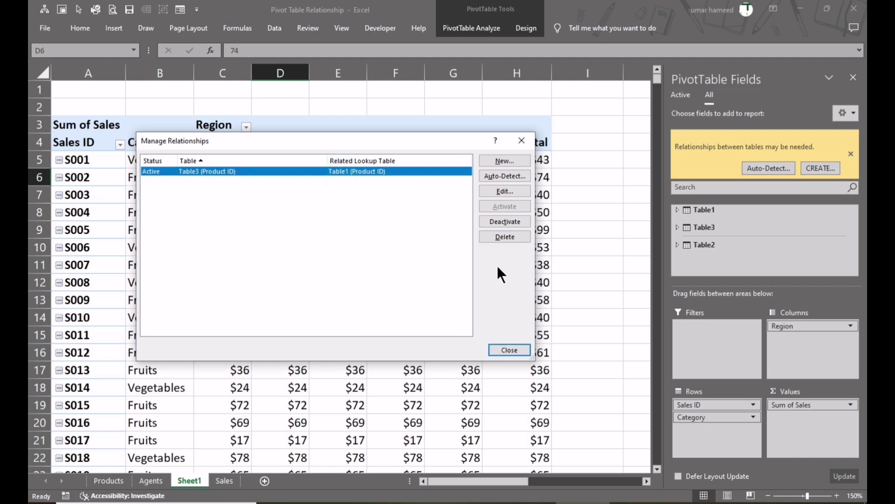
click(501, 234)
click(429, 290)
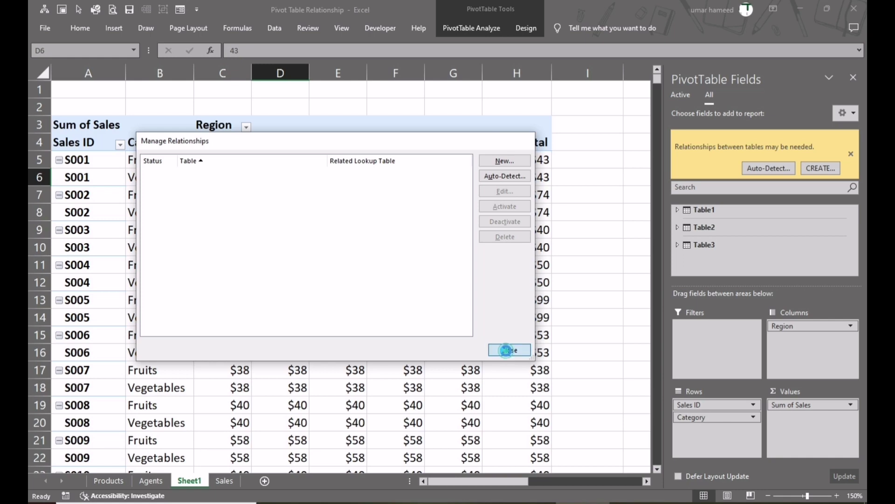
click(509, 350)
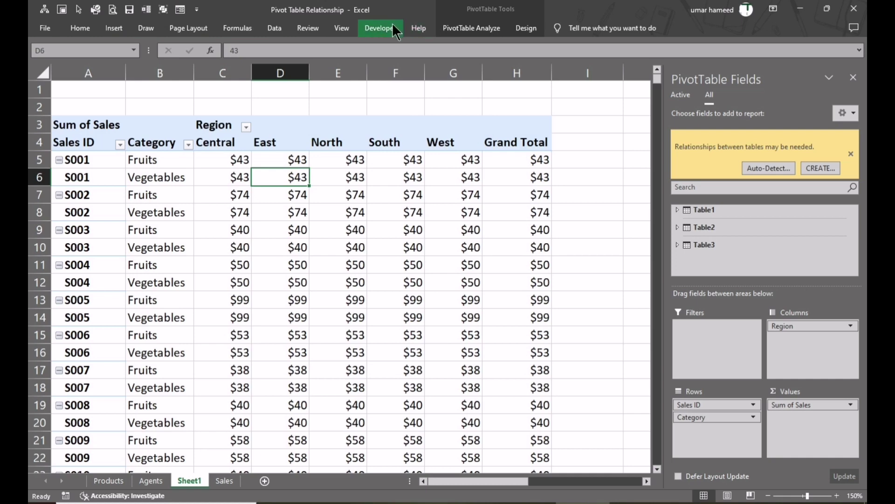
Create a new table relationship linking Table3's Product ID foreign column to Table1's Product ID primary column.
click(276, 24)
click(530, 56)
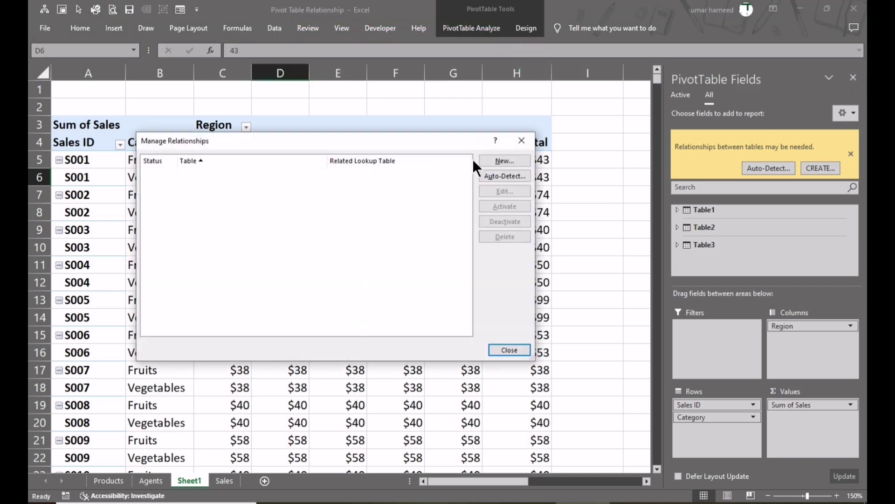
click(496, 161)
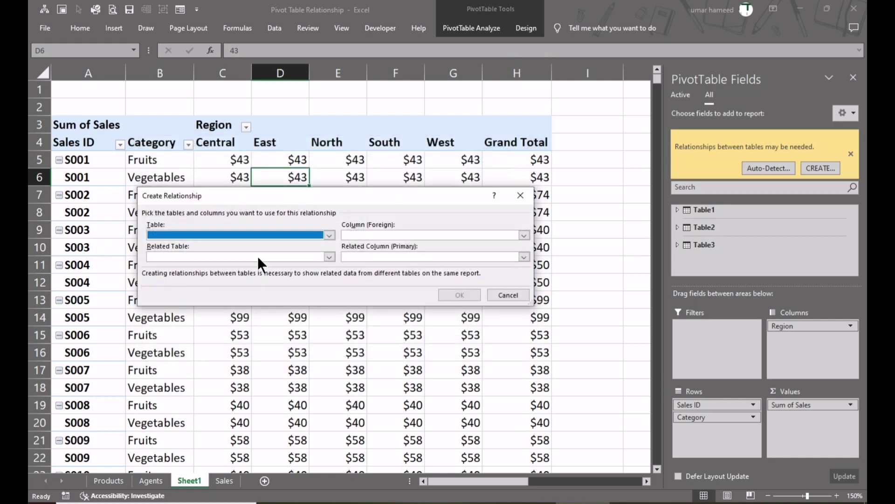
click(330, 235)
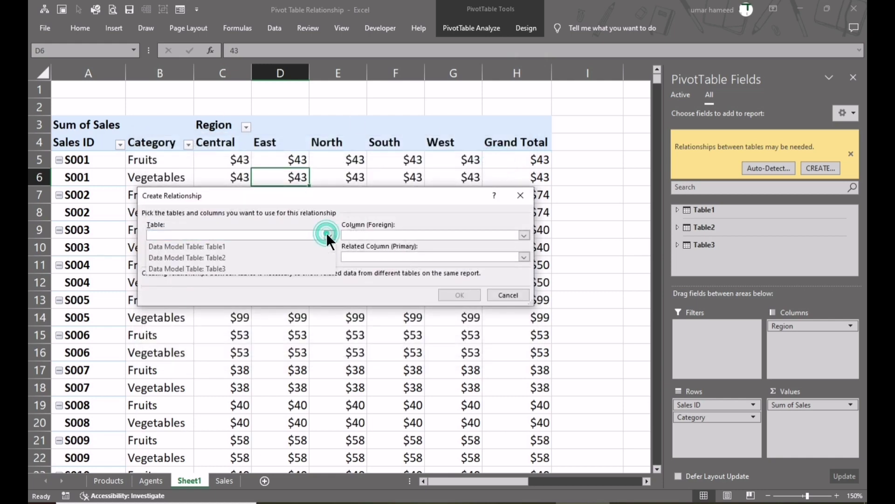
click(230, 269)
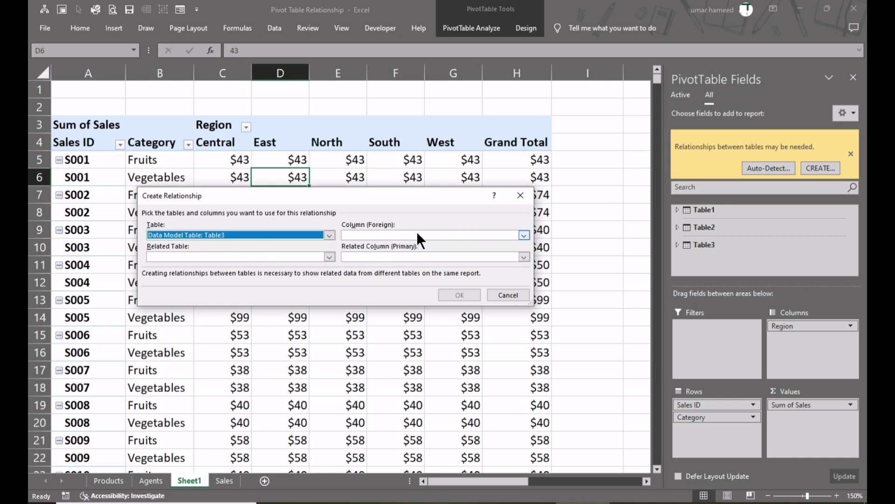
click(525, 236)
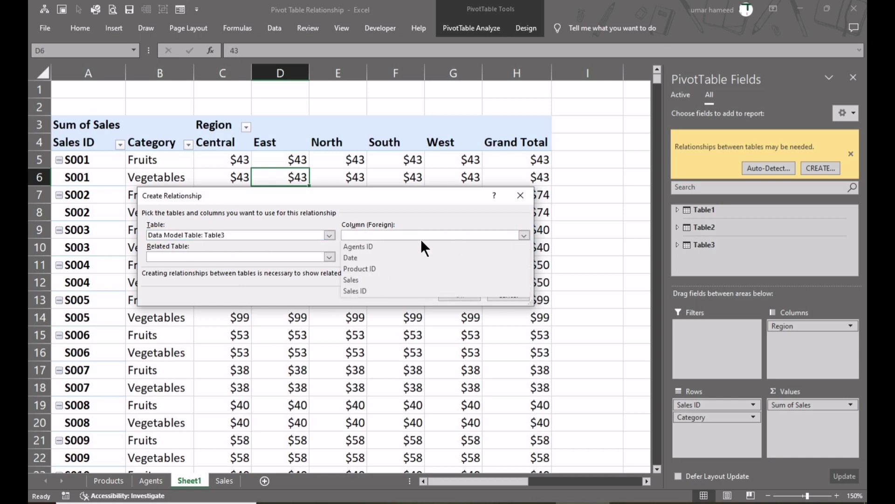
click(381, 268)
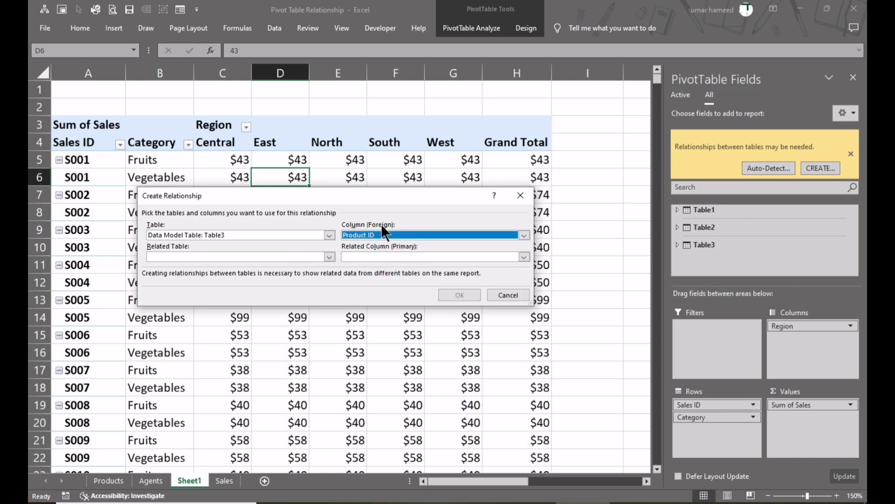
click(284, 257)
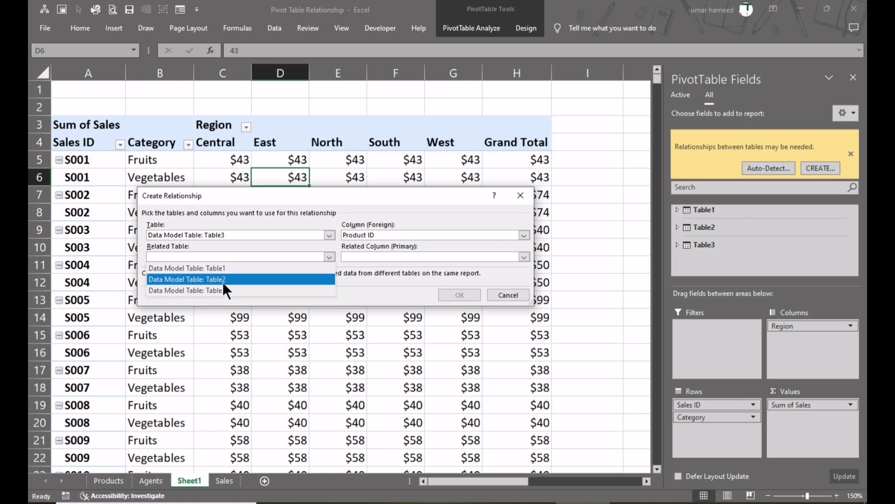
click(222, 269)
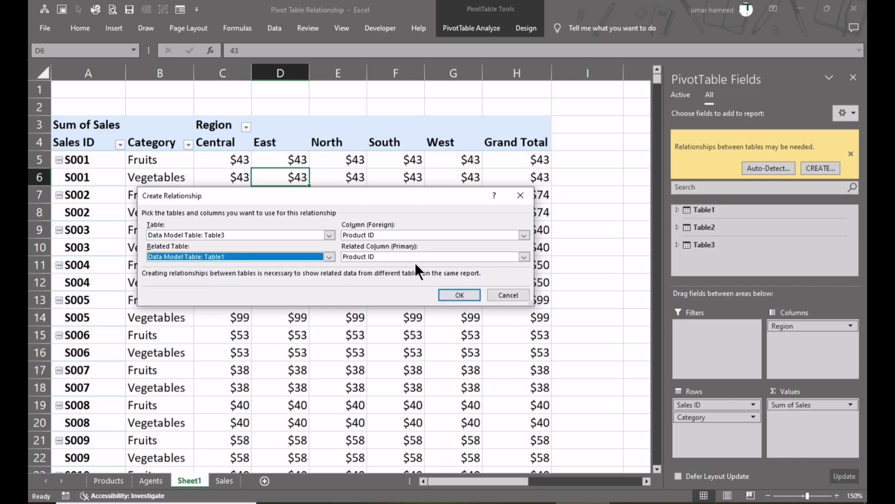
click(392, 254)
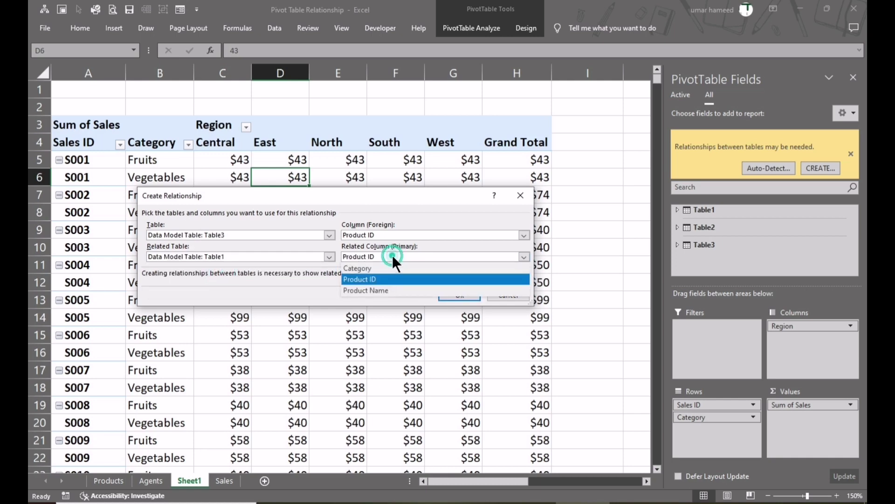
click(393, 255)
click(459, 295)
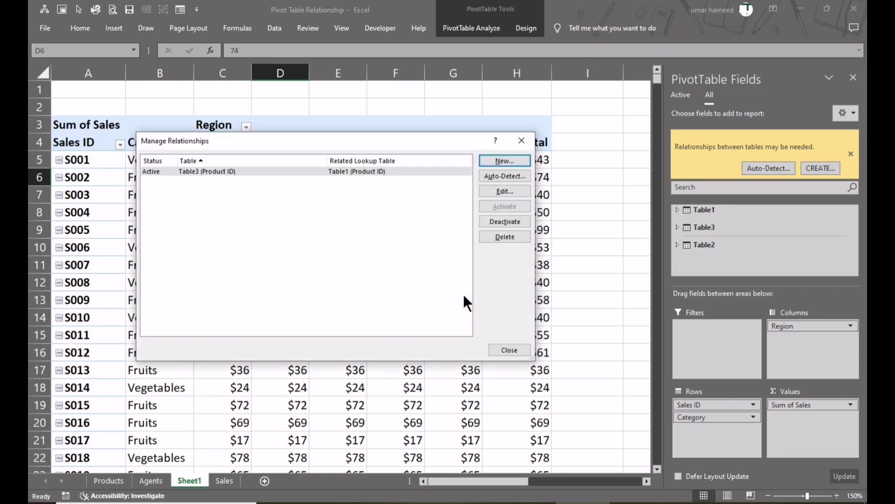
Create a second relationship linking Table3's Agents ID foreign column to Table2's Agents ID primary column, and finish managing relationships.
click(496, 160)
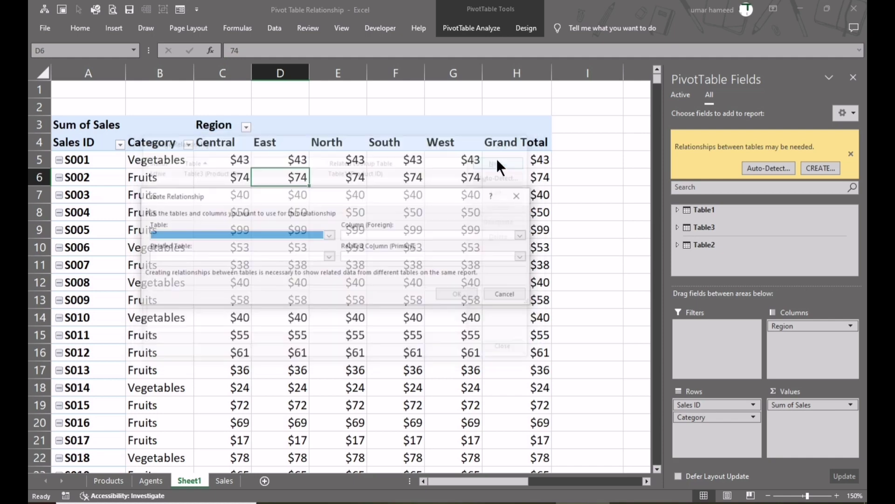
click(330, 235)
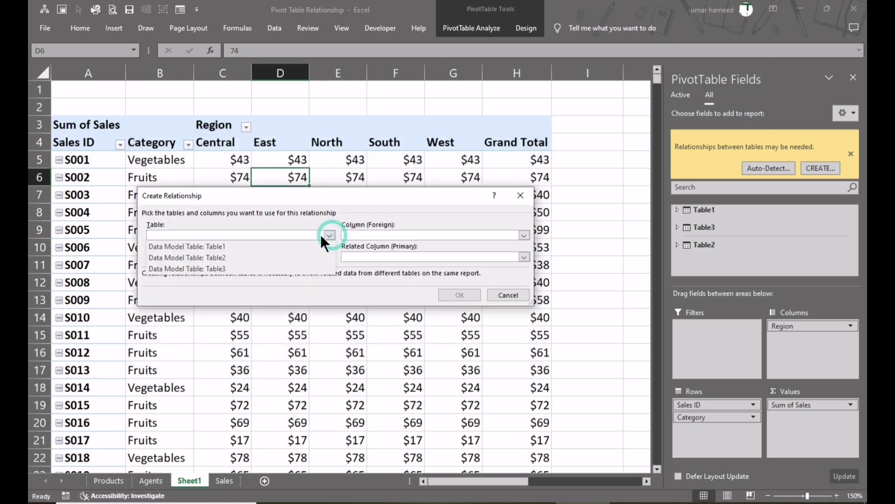
click(259, 268)
click(386, 235)
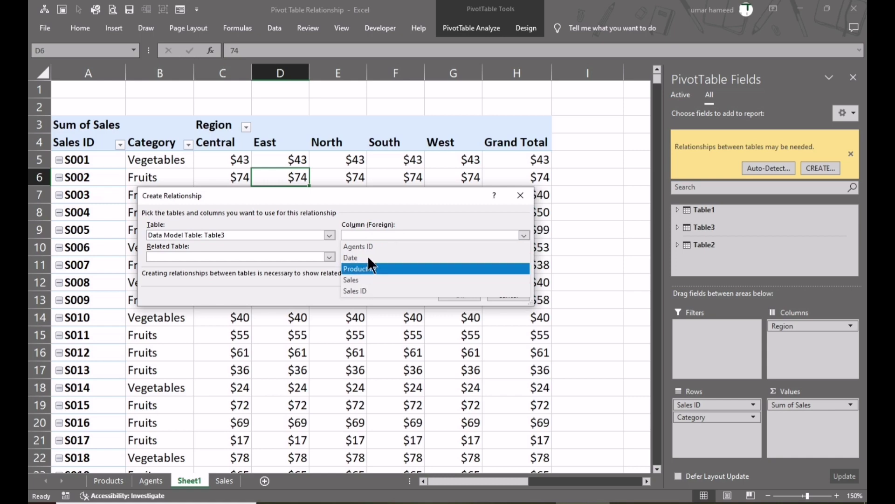
click(370, 248)
click(329, 257)
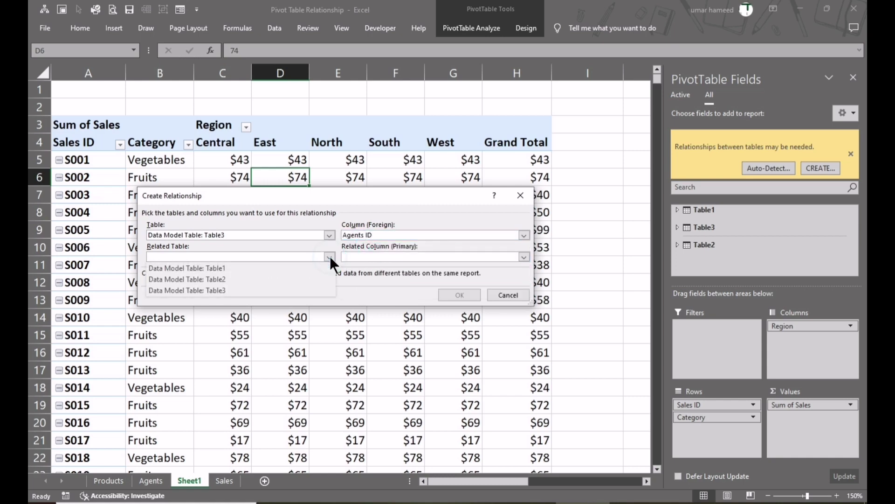
click(250, 278)
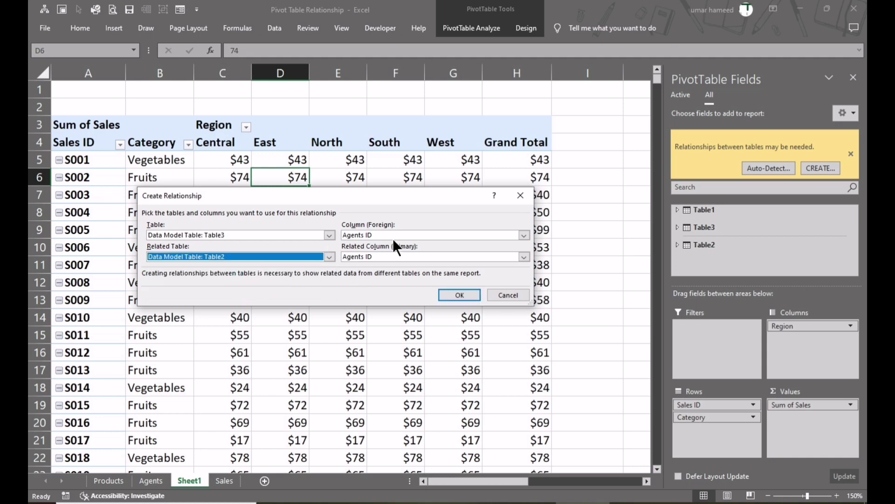
click(460, 295)
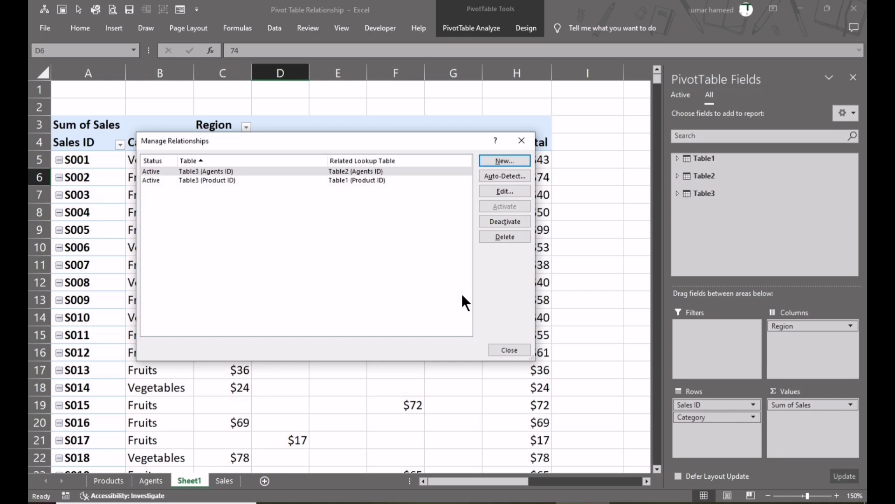
click(509, 350)
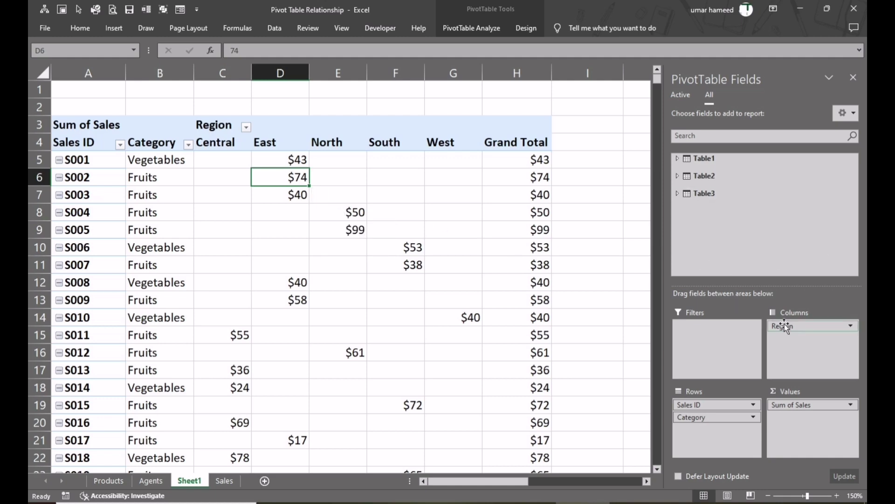
Move Region to the PivotTable rows below Sales ID and Category to the columns, and expand Table3's field list.
drag(796, 326, 734, 443)
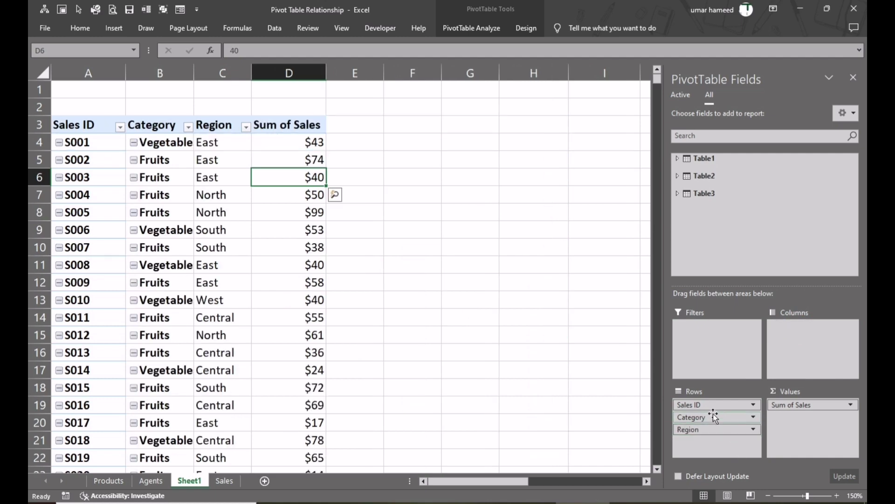
drag(713, 414, 811, 355)
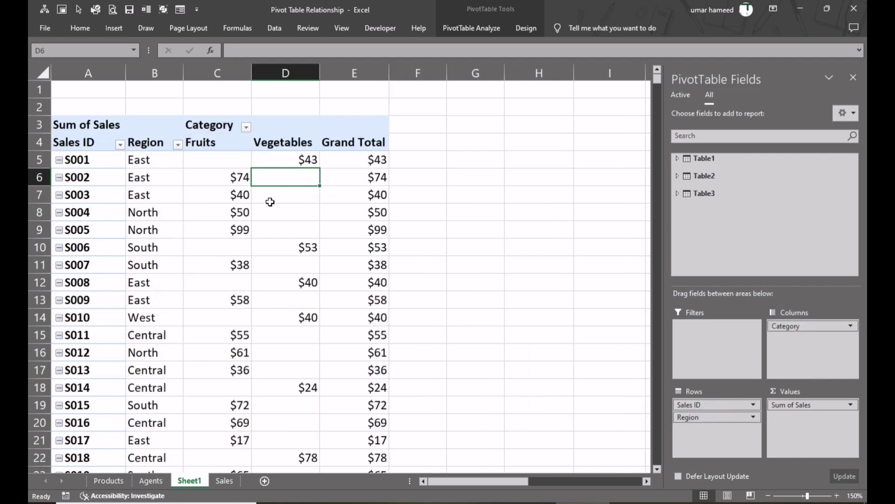
scroll(352, 194, down, 3)
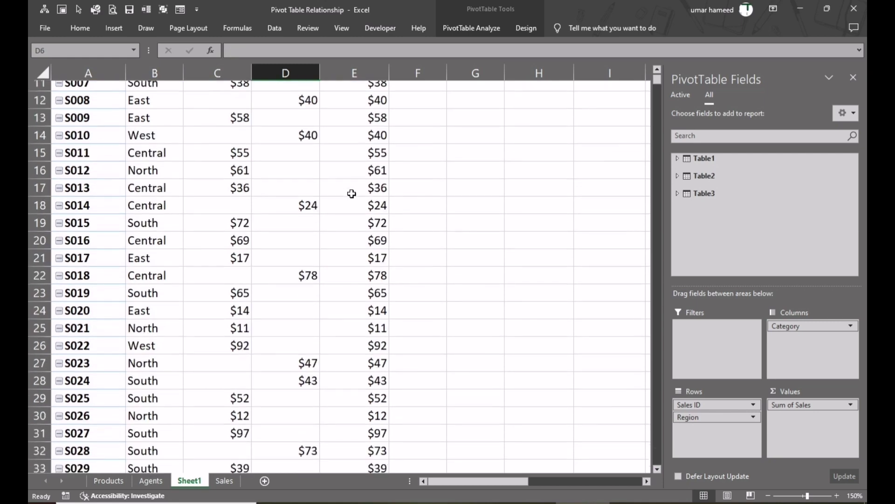
scroll(352, 194, up, 3)
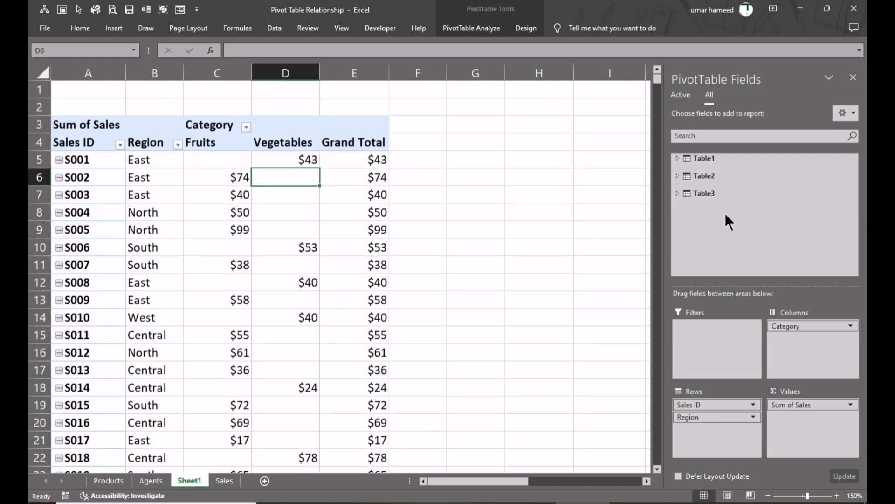
click(677, 193)
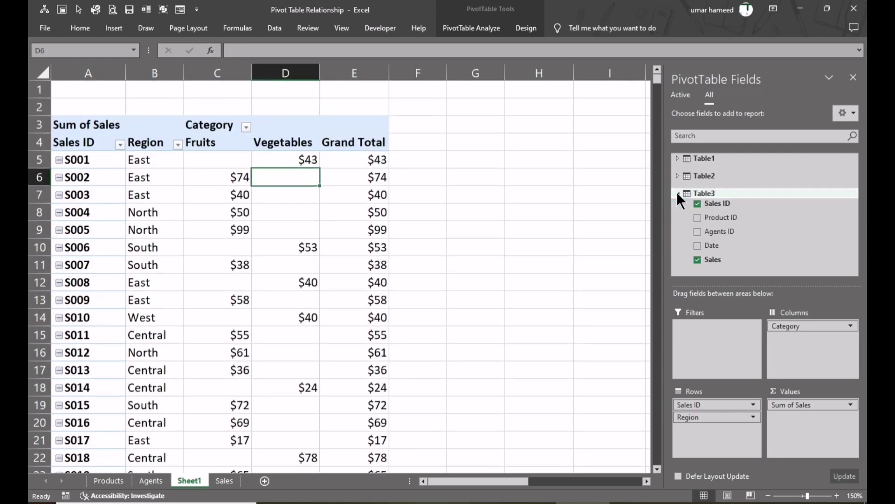
click(373, 198)
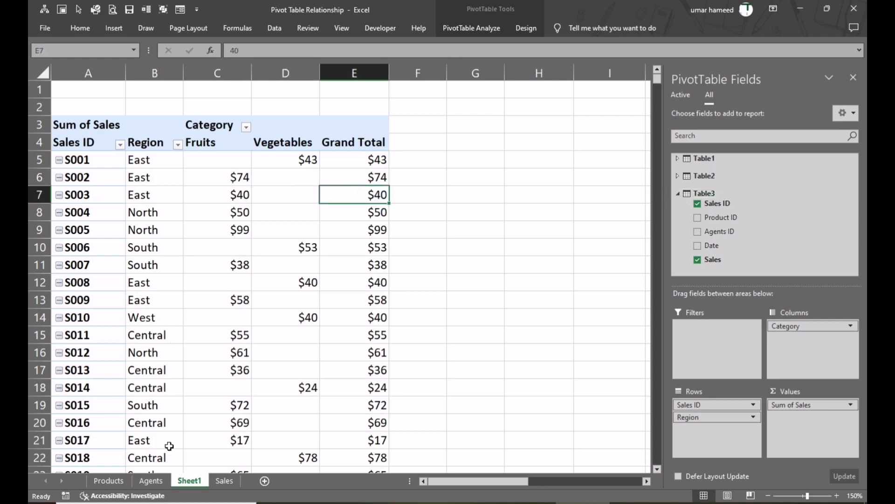